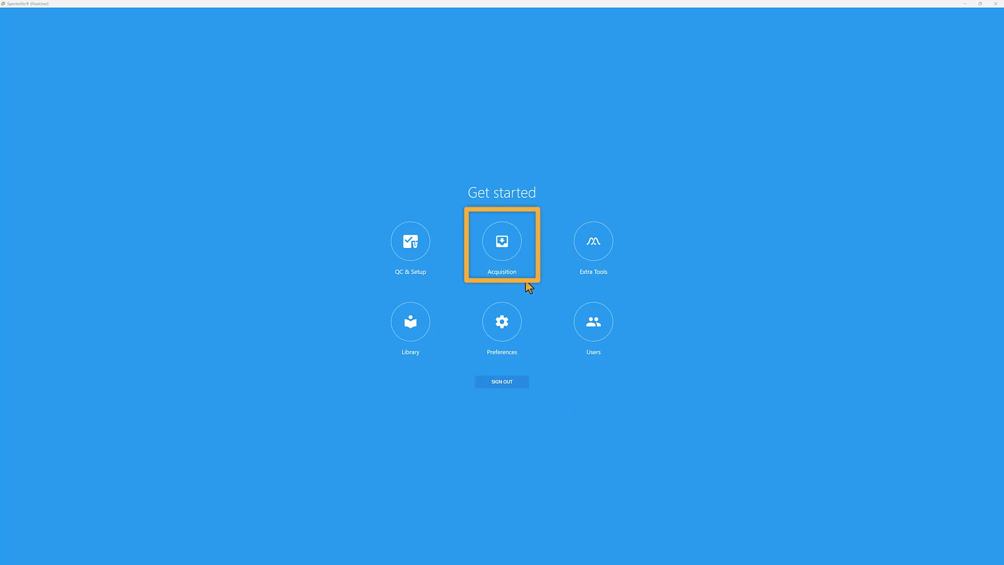
Open the acquisition workspace and start a new experiment, which defaults to Experiment_001.
click(505, 250)
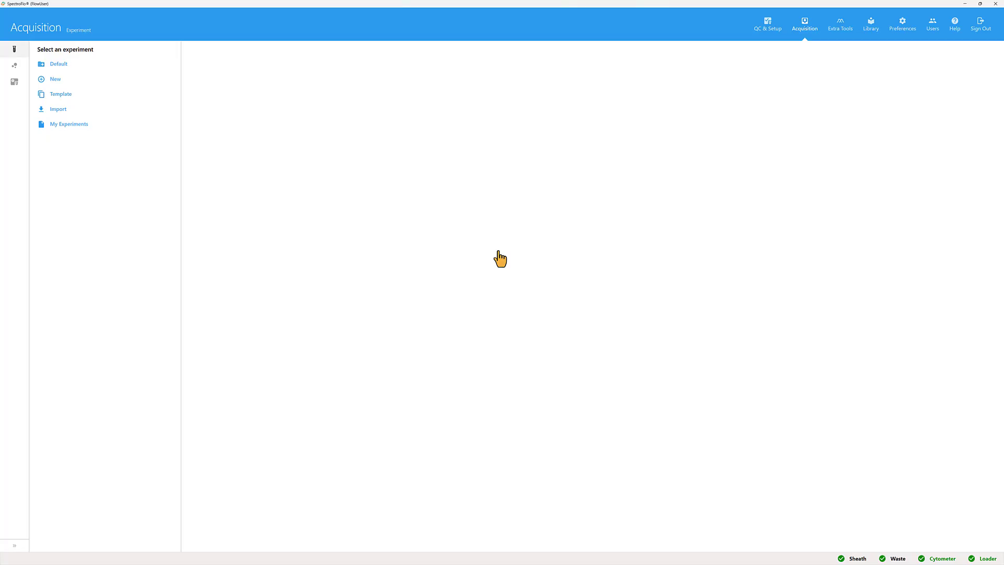
click(67, 82)
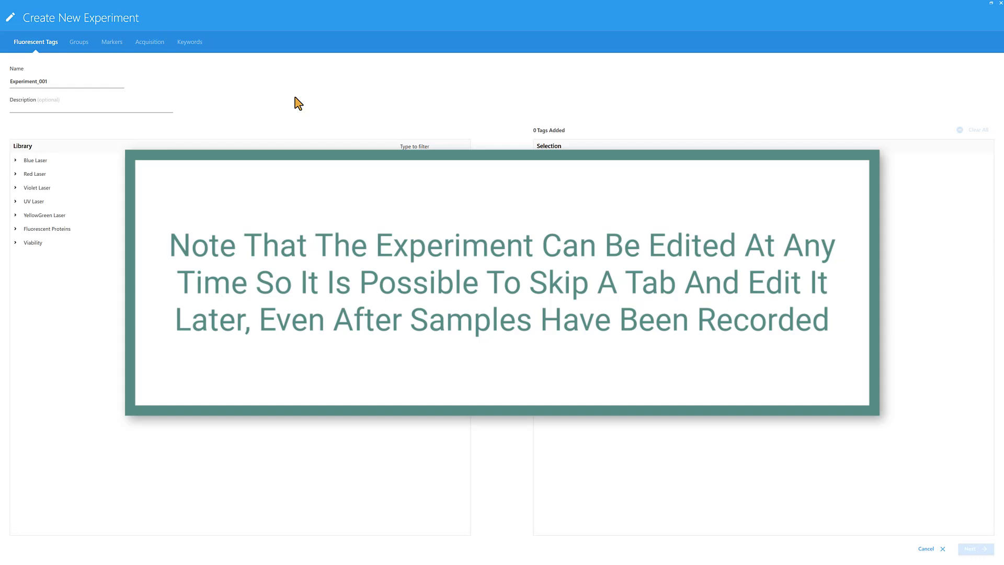
Replace the default experiment name Experiment_001 with 'cFluor TBMNK 8c kit'.
drag(92, 81, 10, 83)
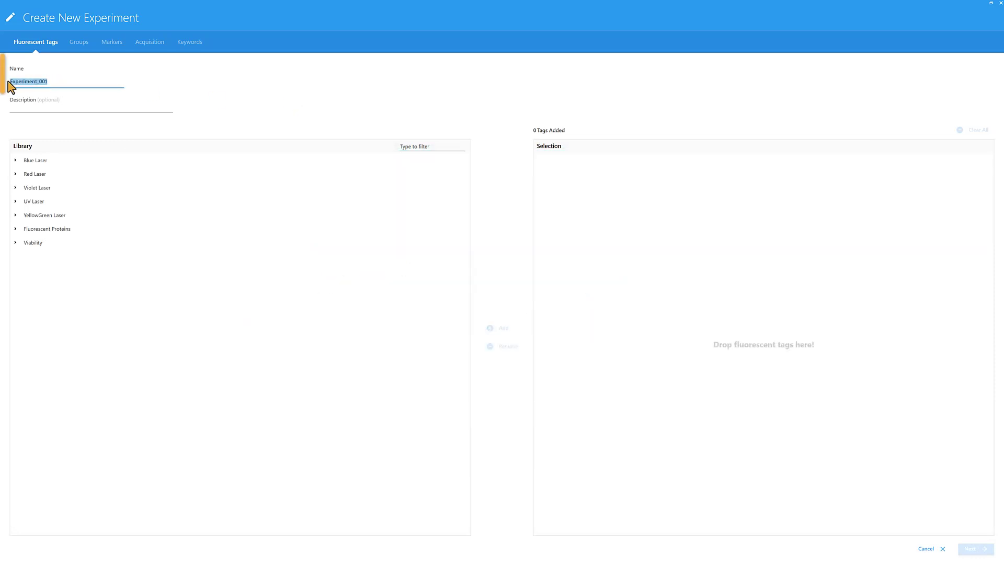
text(cFluor TBMNK 8c kit)
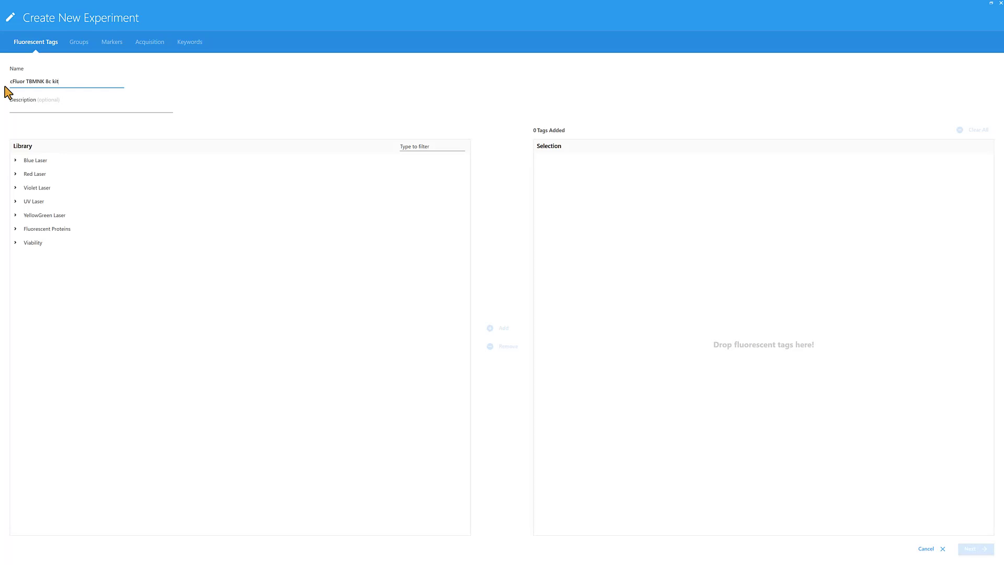
Filter the tag library by 'cfluor' and add cFluor B515, V420, V450, V505 and V547.
click(433, 148)
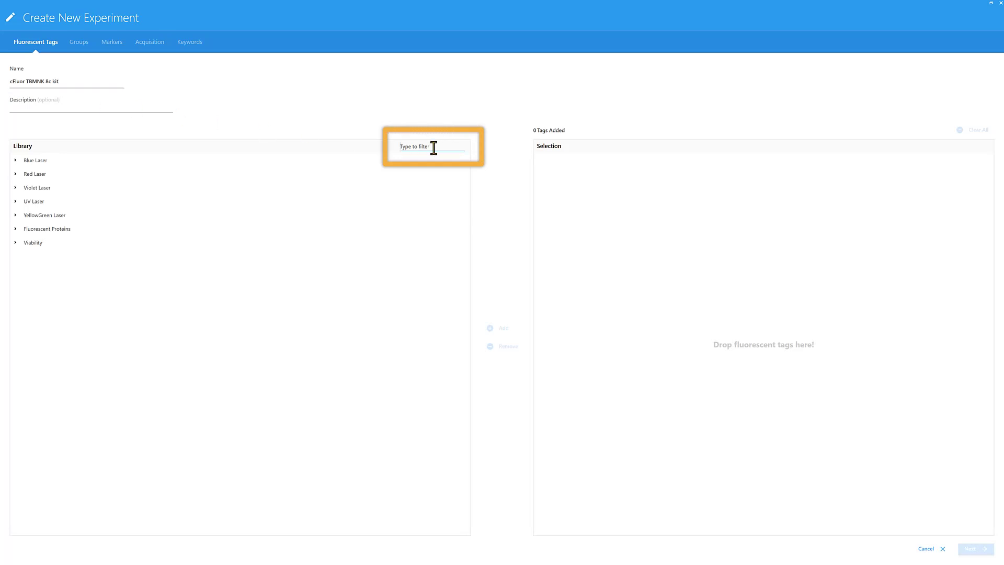
text(cfluor)
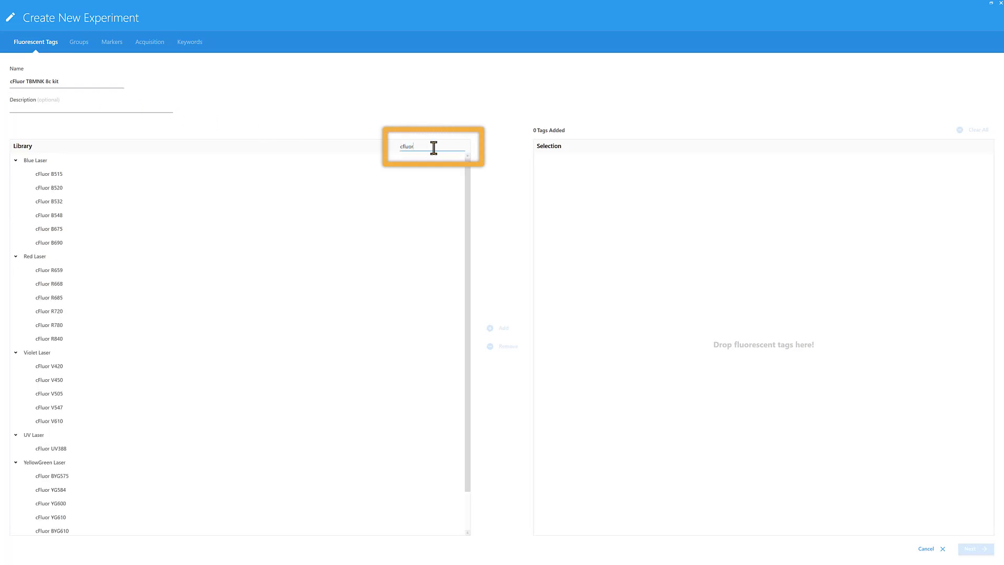
double_click(128, 177)
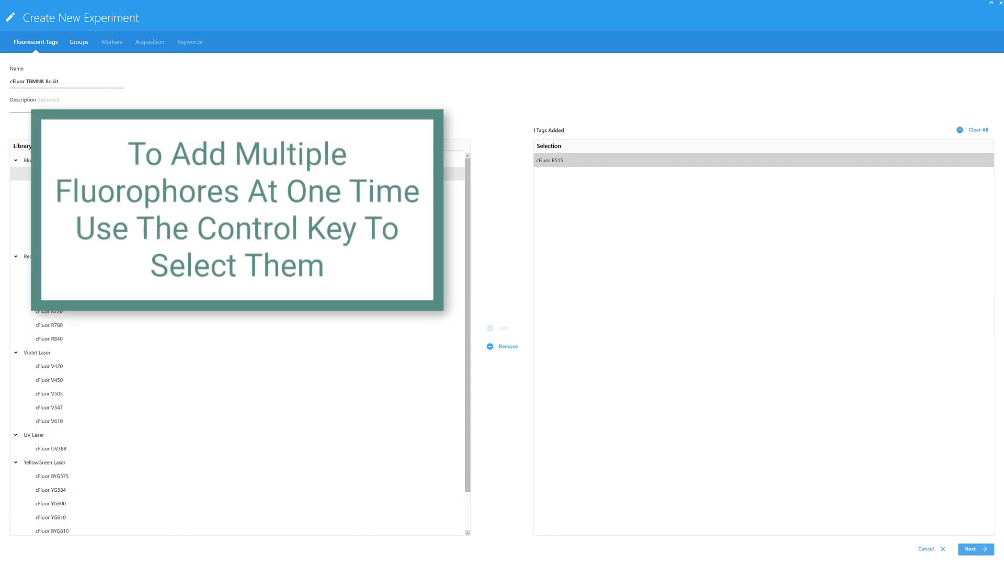
click(64, 367)
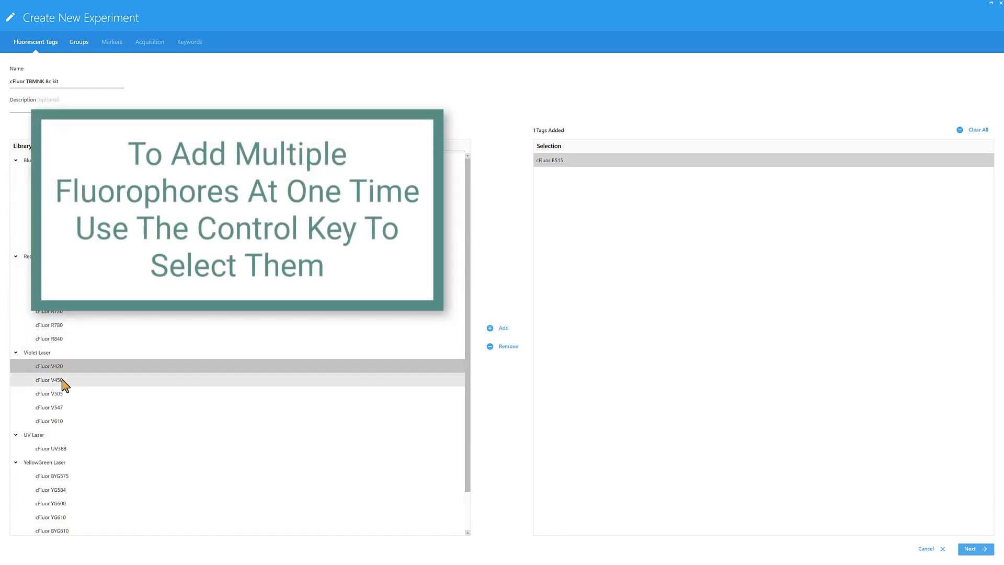
ctrl+click(63, 381)
ctrl+click(62, 395)
ctrl+click(61, 408)
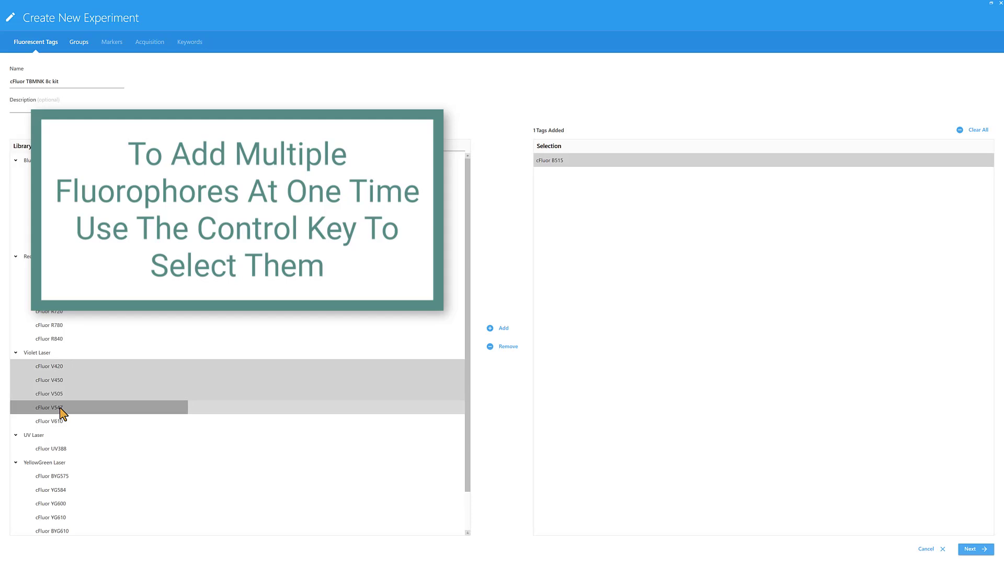
click(503, 329)
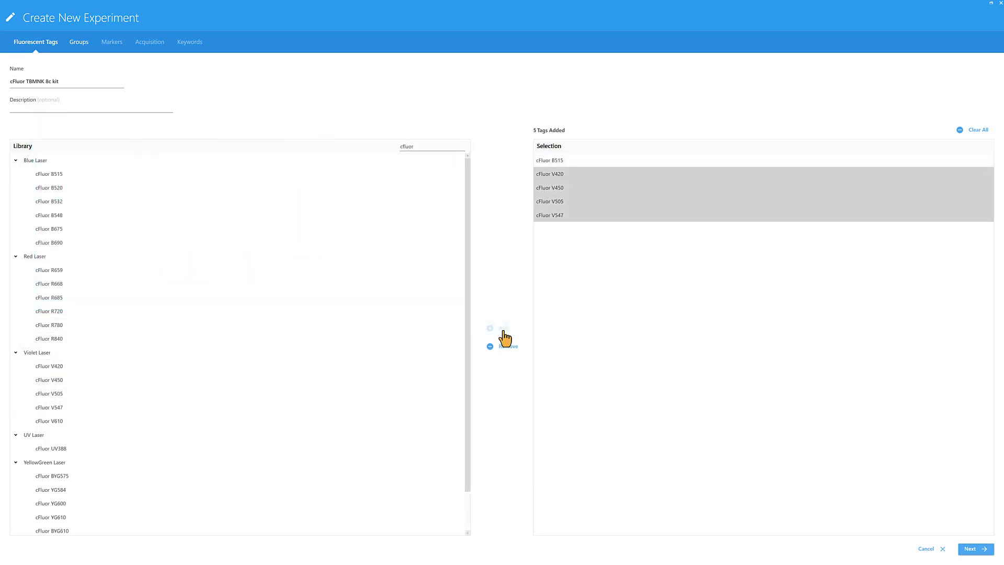
Filter the library by '720' and add cFluor R720 to the chosen tags.
drag(425, 146, 387, 154)
text(720)
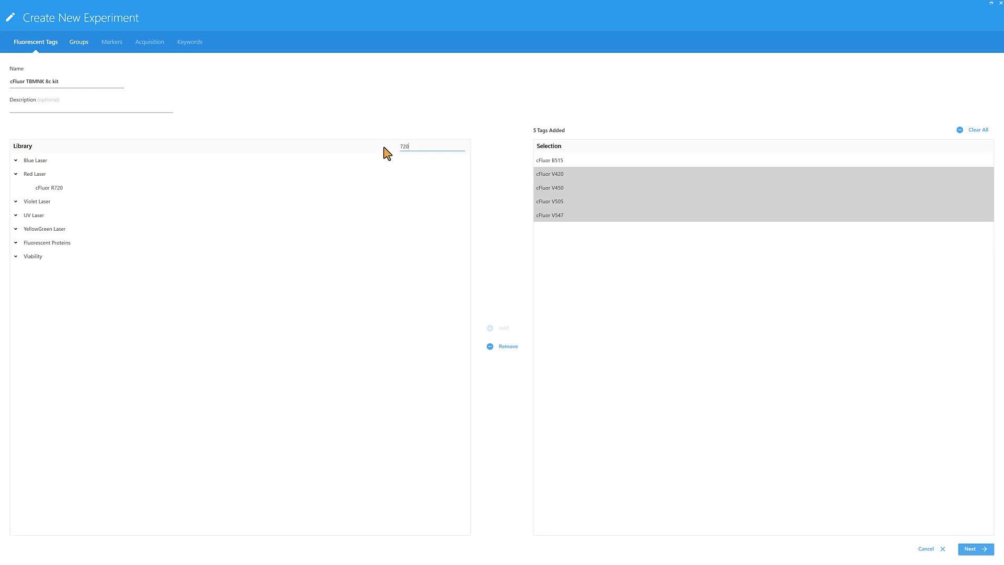
drag(71, 189, 627, 279)
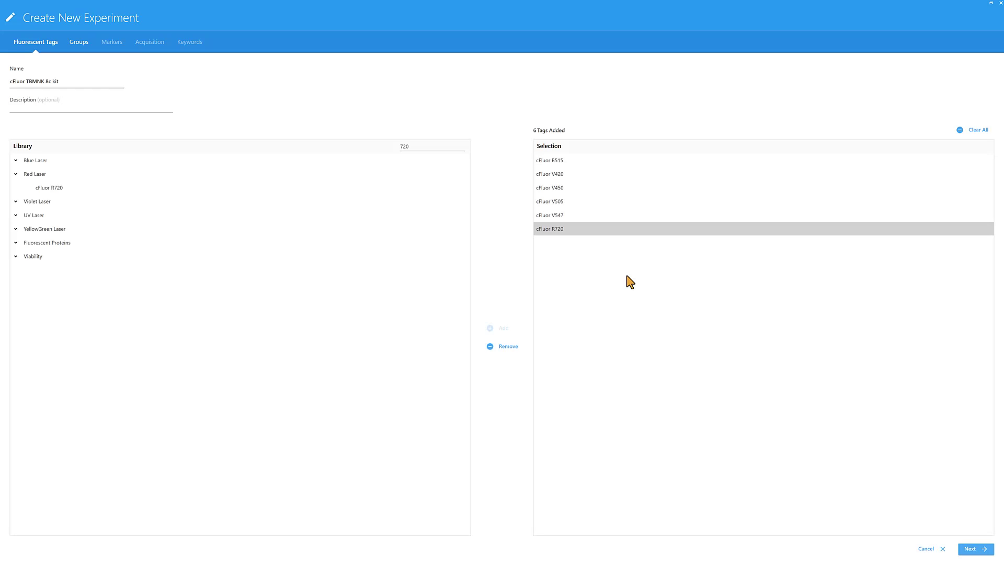
Remove cFluor V505 from the chosen fluorescent tags.
click(580, 205)
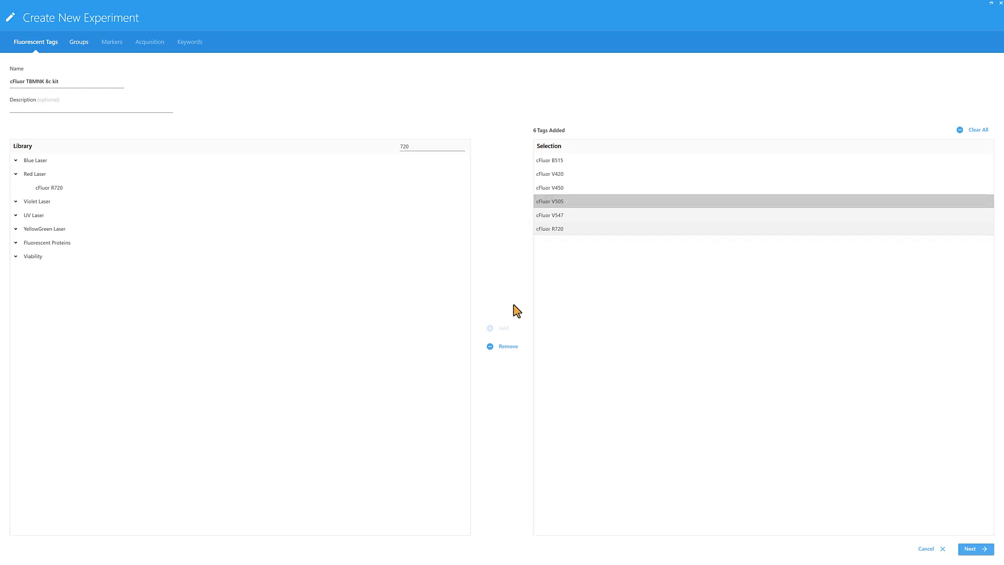
click(508, 347)
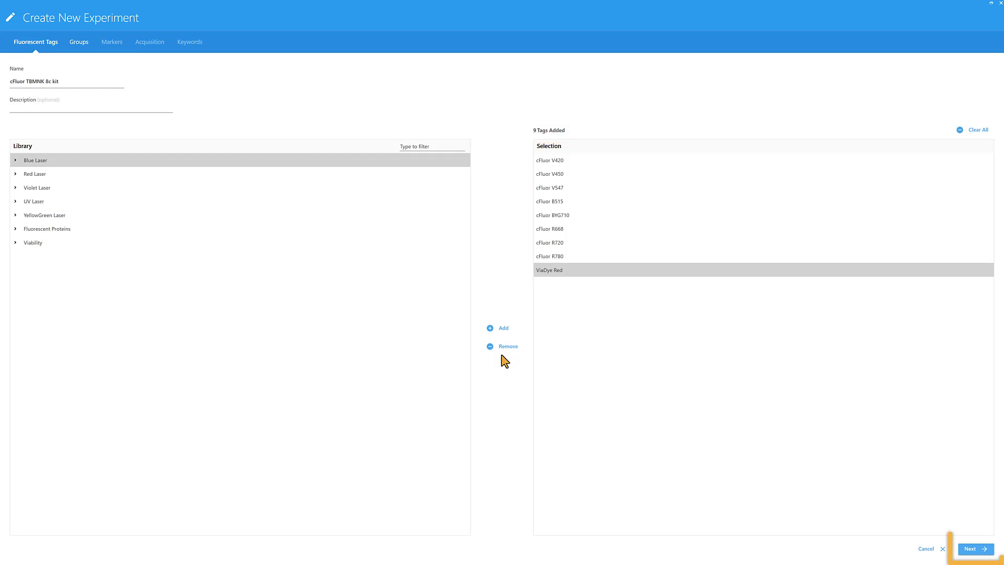
click(968, 547)
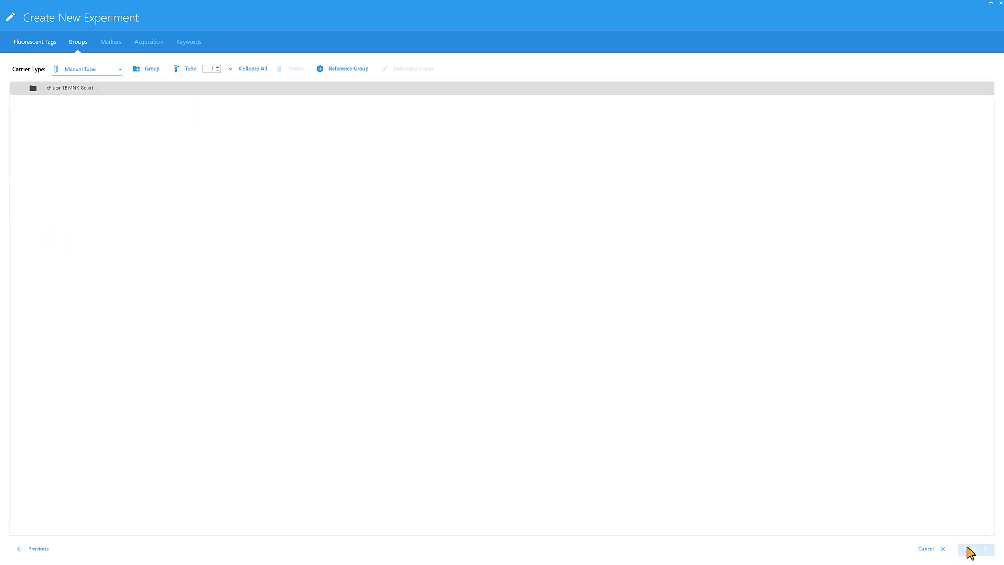
click(111, 73)
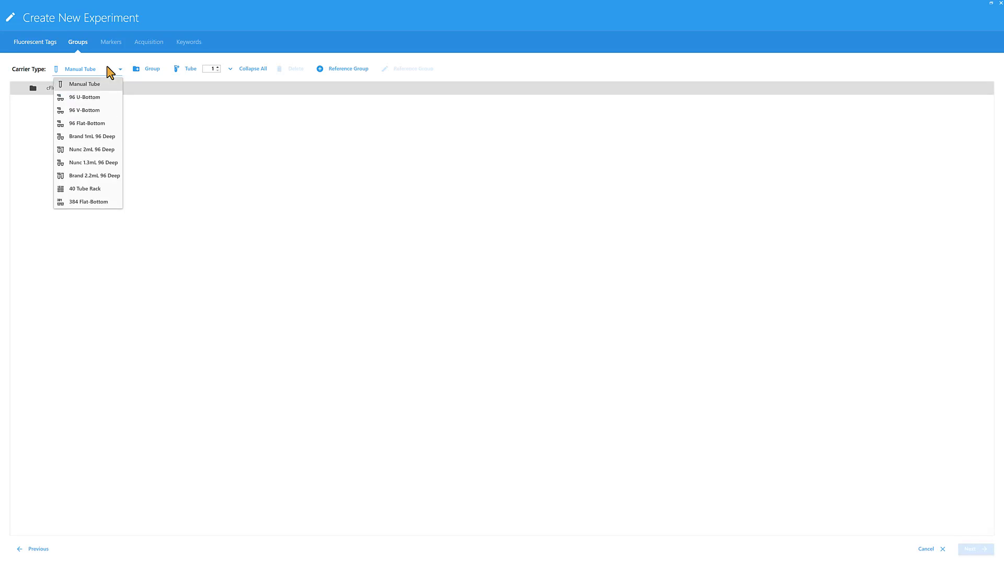
click(109, 87)
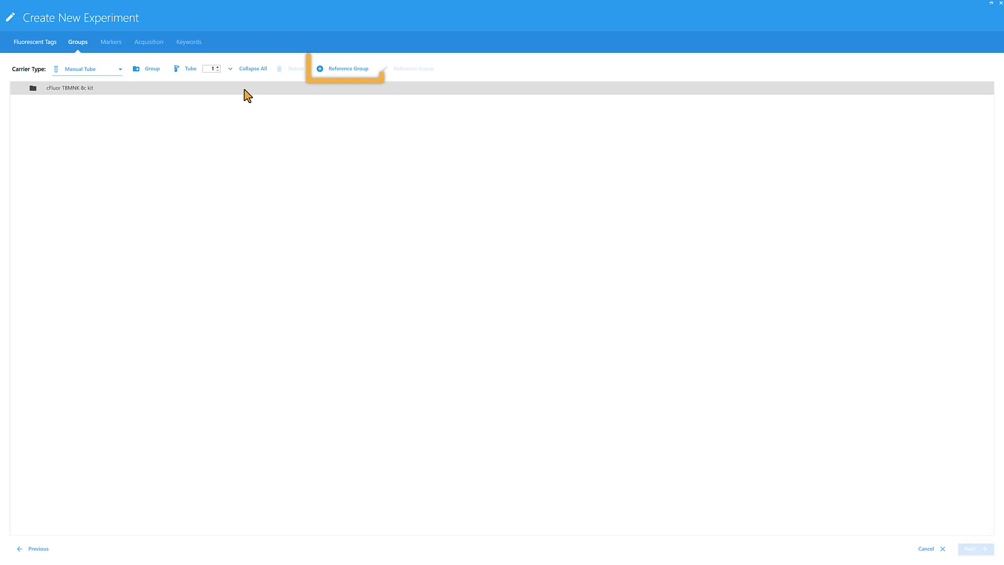
Create a reference control group with every tag's control type set to Beads.
click(334, 76)
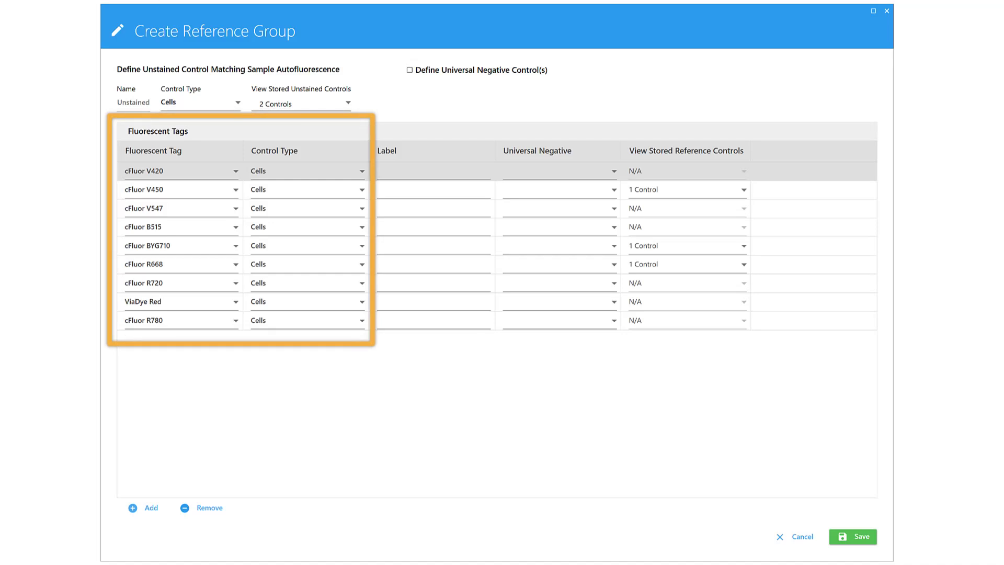
click(306, 176)
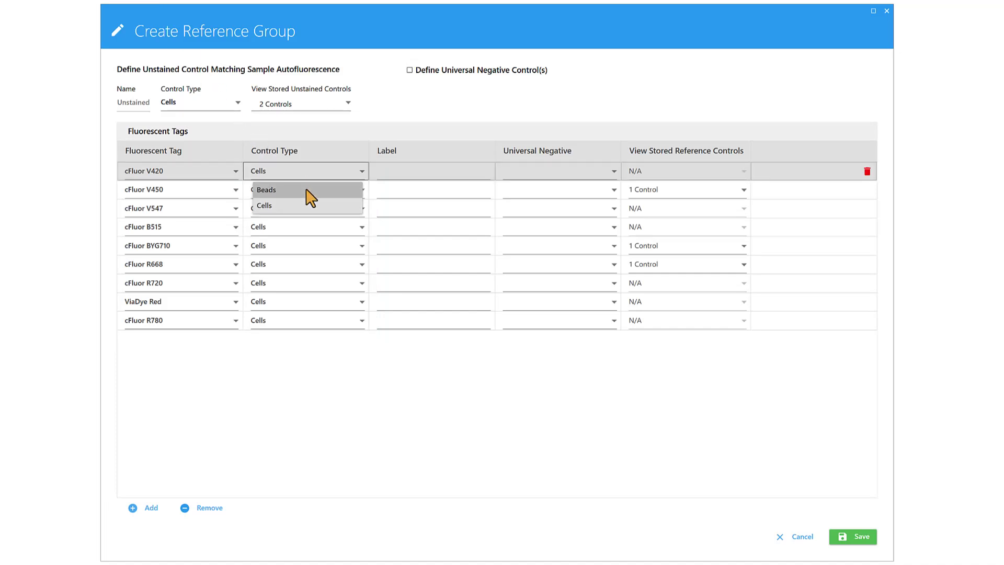
click(283, 189)
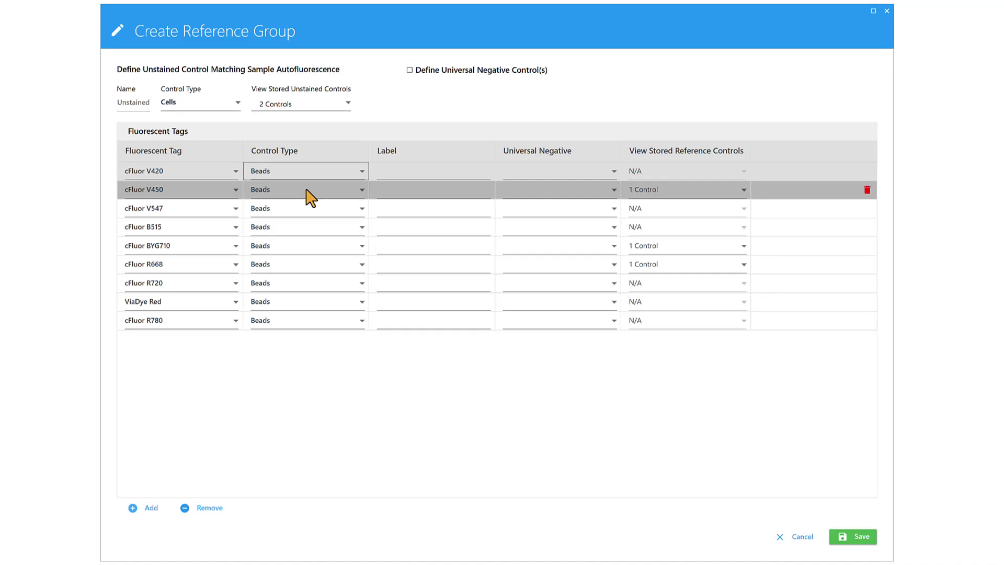
Change the control type of cFluor V450, V547 and R668 to Cells.
click(307, 191)
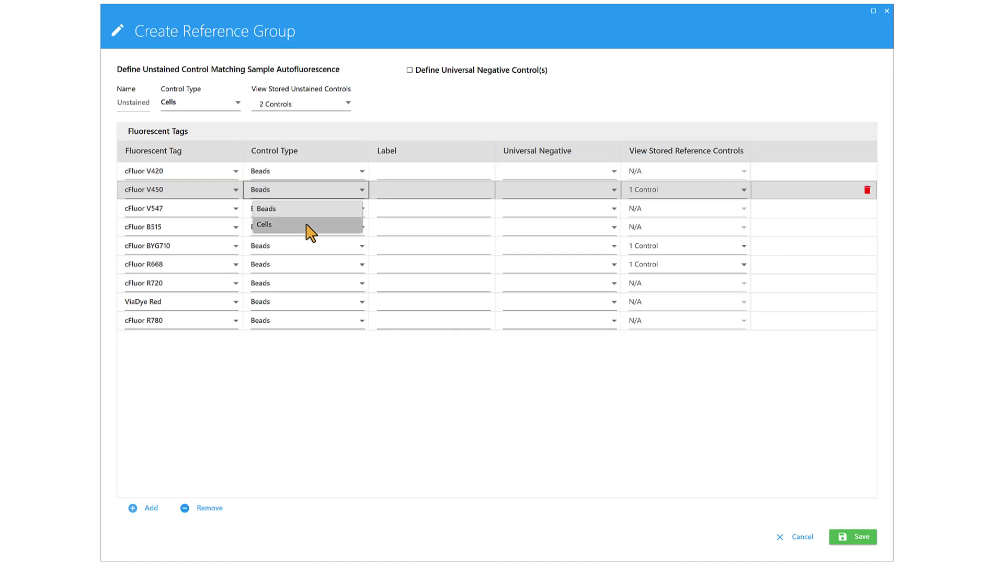
click(307, 227)
click(305, 208)
click(300, 244)
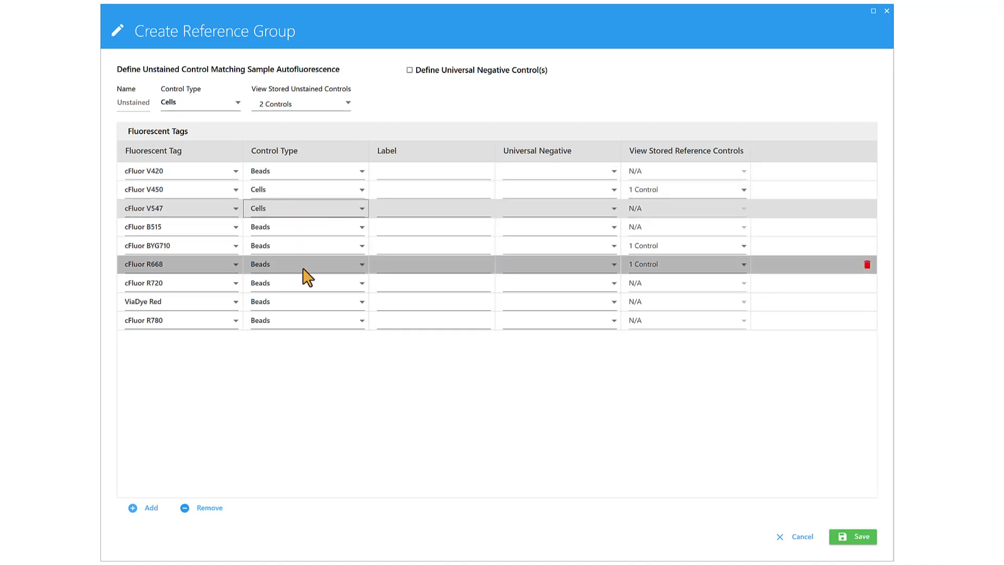
click(298, 267)
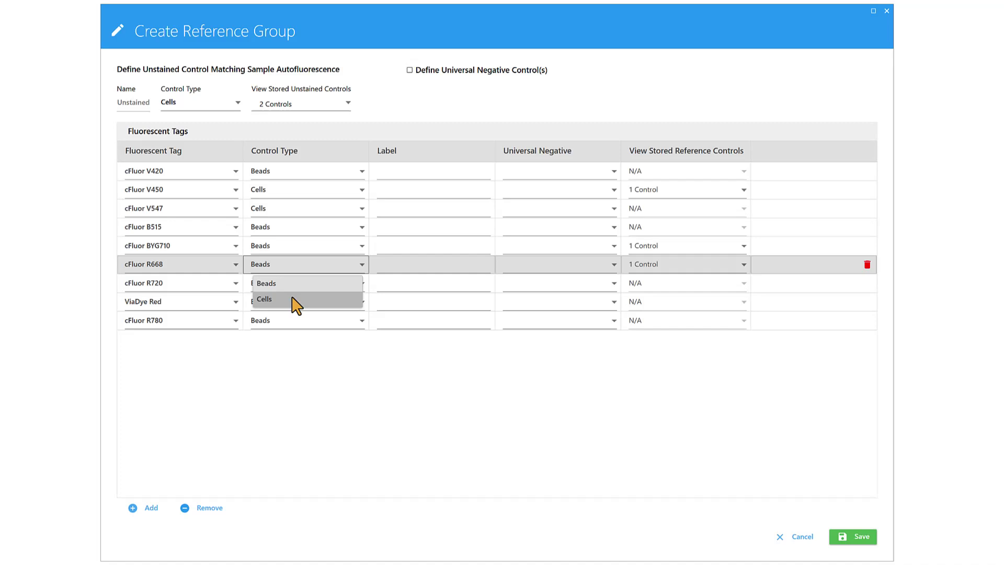
click(293, 299)
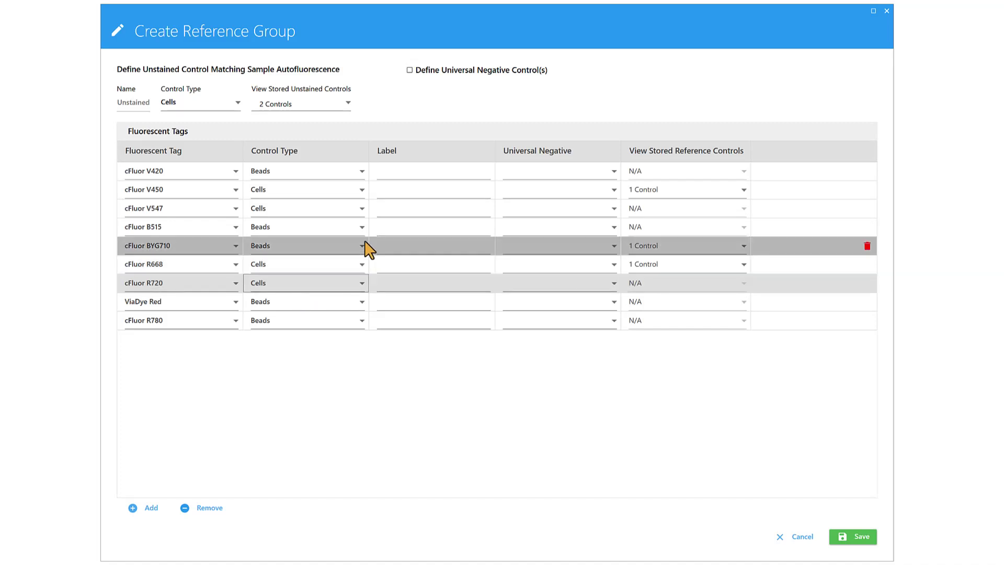
Label the cFluor V420 control CD3 and the cFluor V450 control CD14.
click(414, 172)
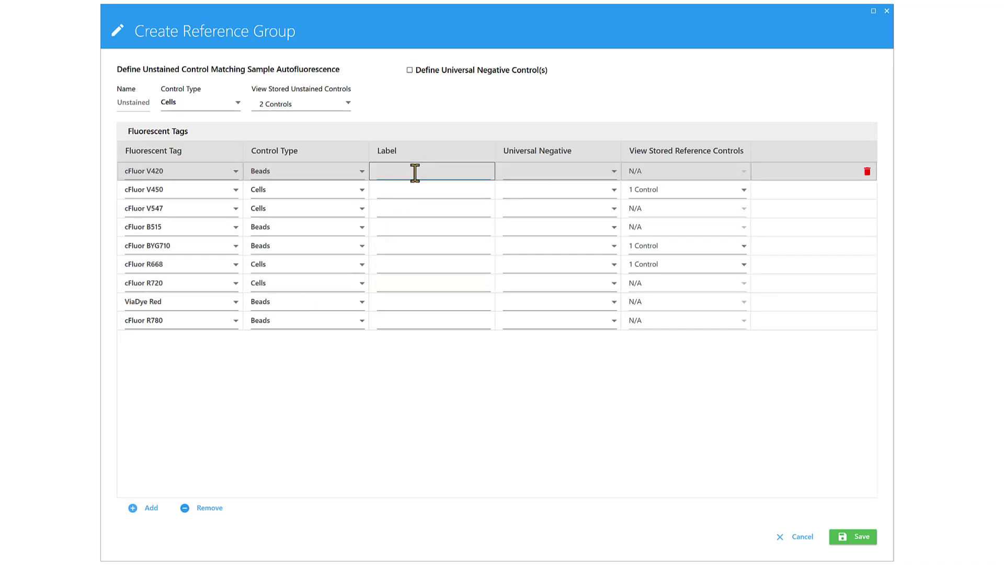
text(CD3)
key(Return)
text(CD14)
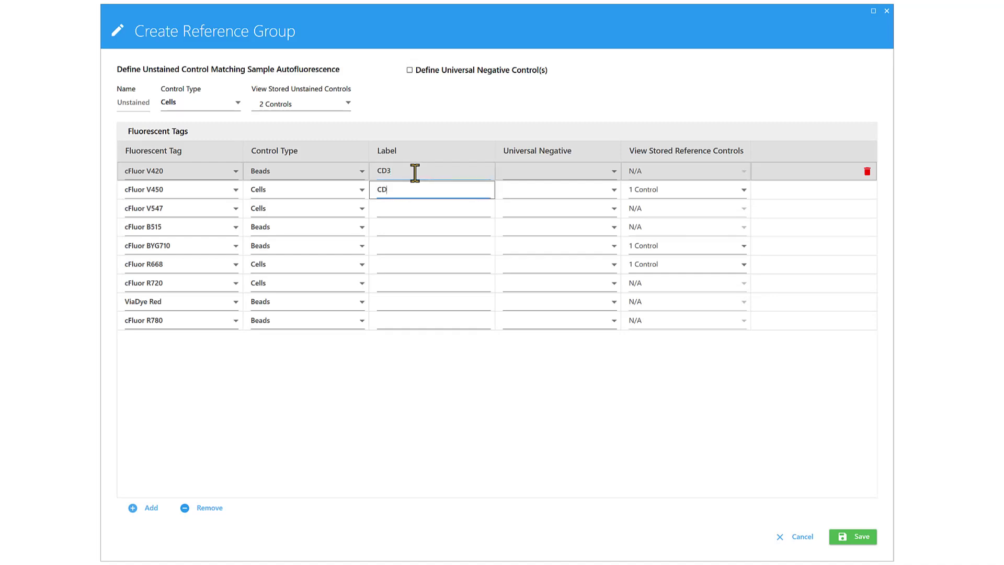
key(Return)
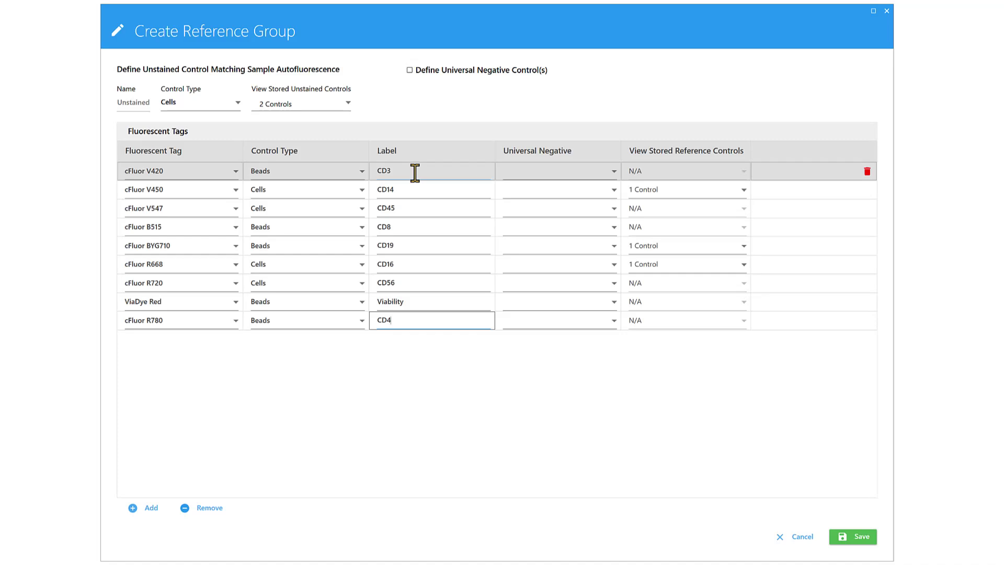
Set Unstained as the V450 cell control's universal negative; B515 bead control has no options.
click(542, 193)
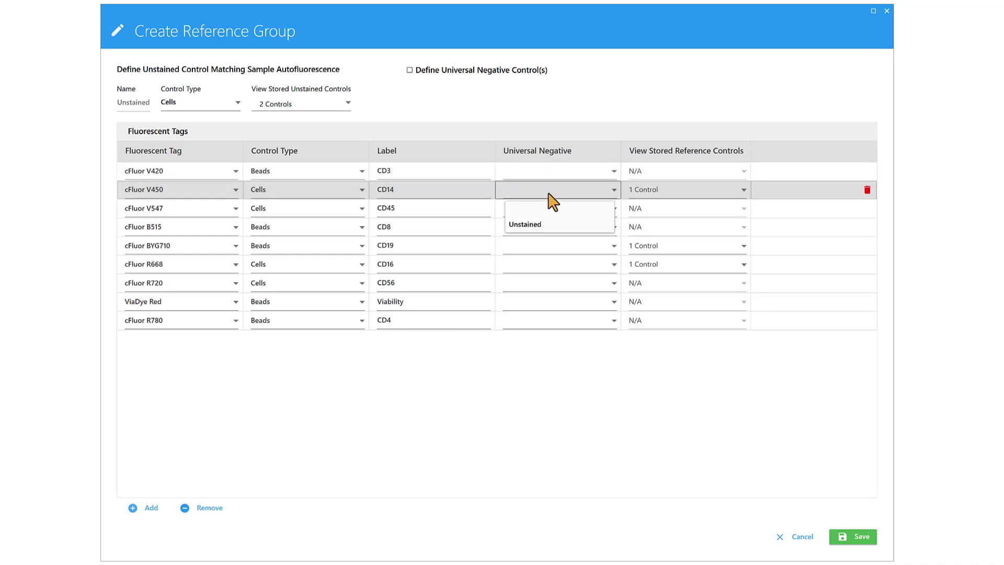
click(542, 225)
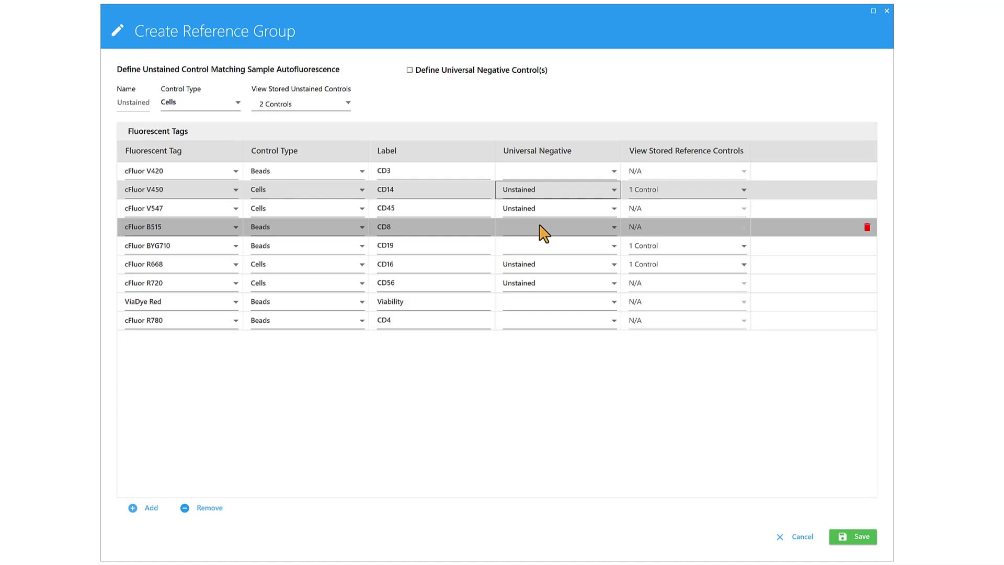
click(541, 228)
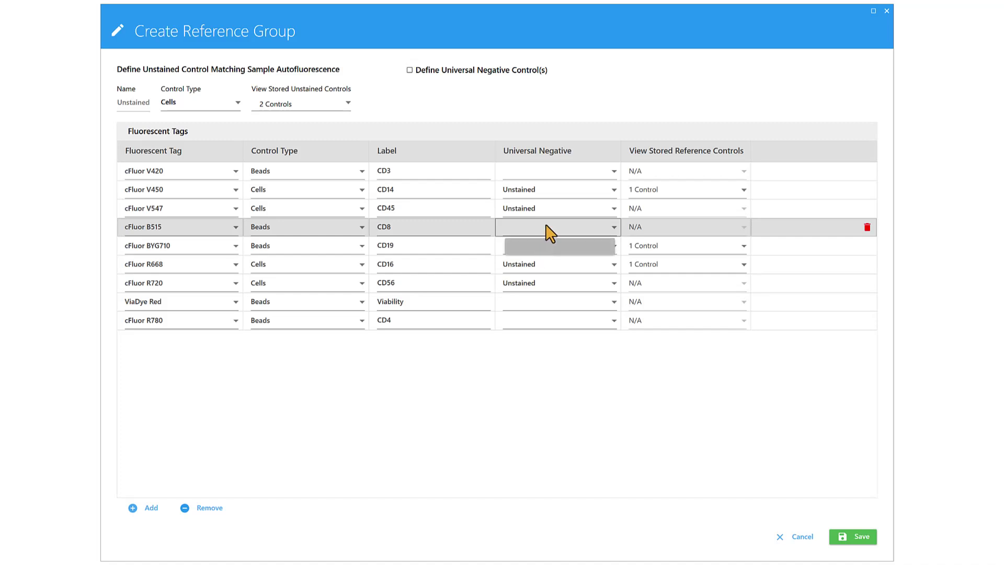
click(545, 226)
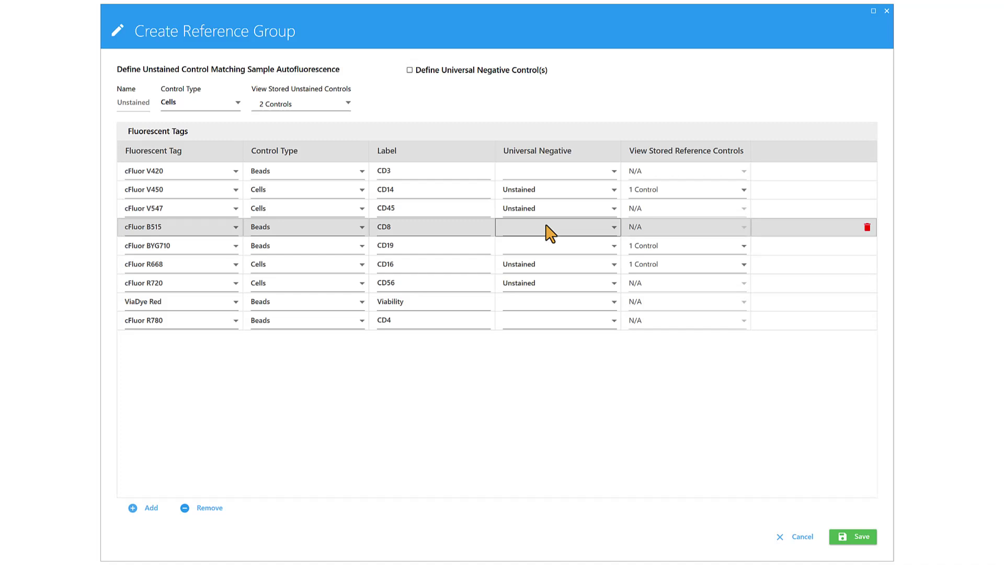
Define a bead-type universal negative Negative_1 and assign it to the CD8 cFluor B515 control.
click(409, 70)
click(579, 117)
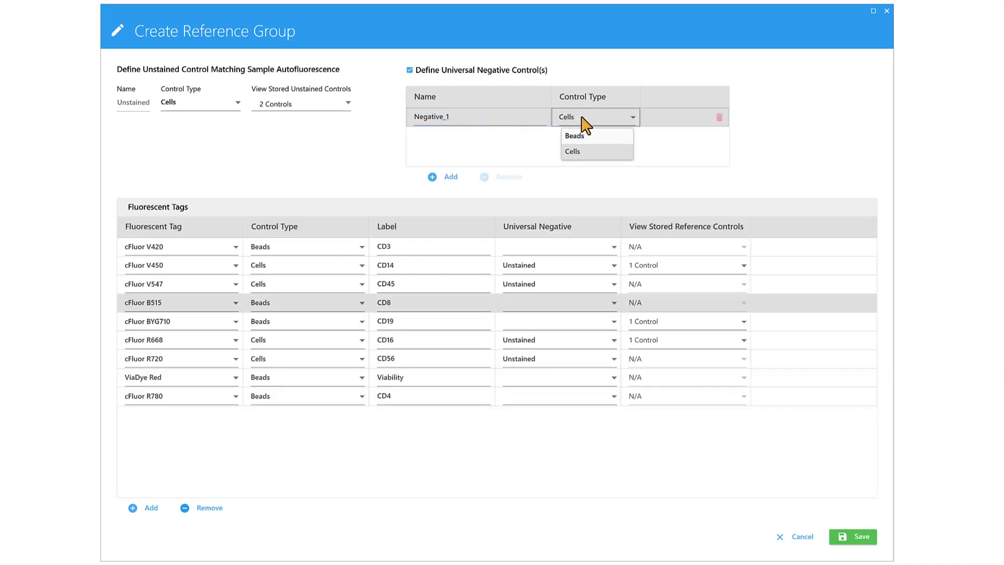
click(578, 132)
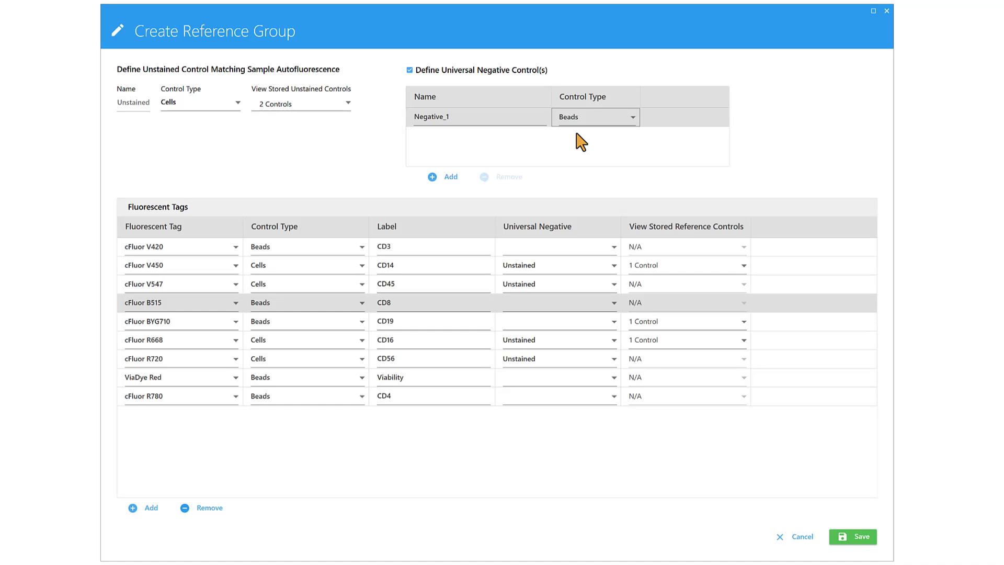
click(547, 303)
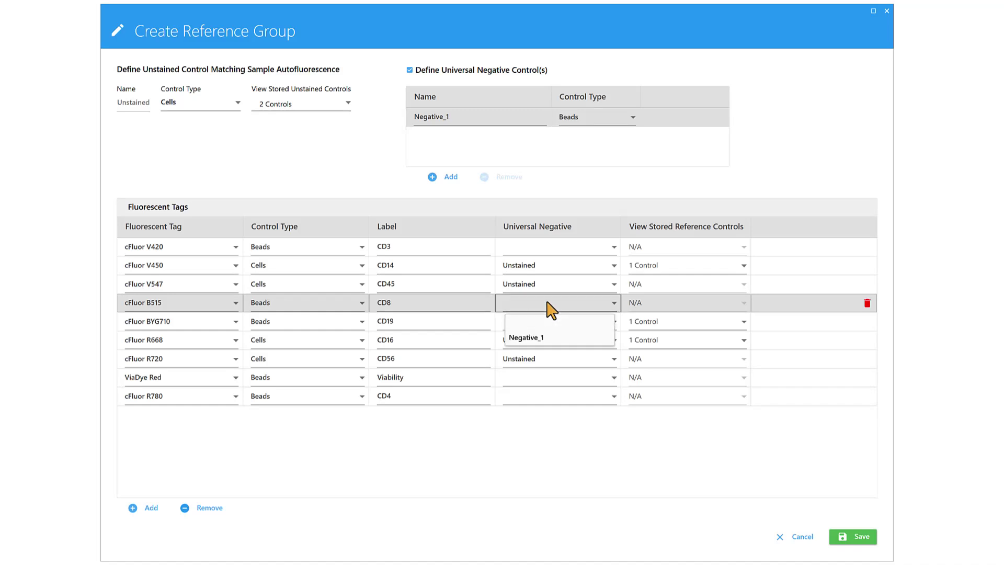
click(544, 337)
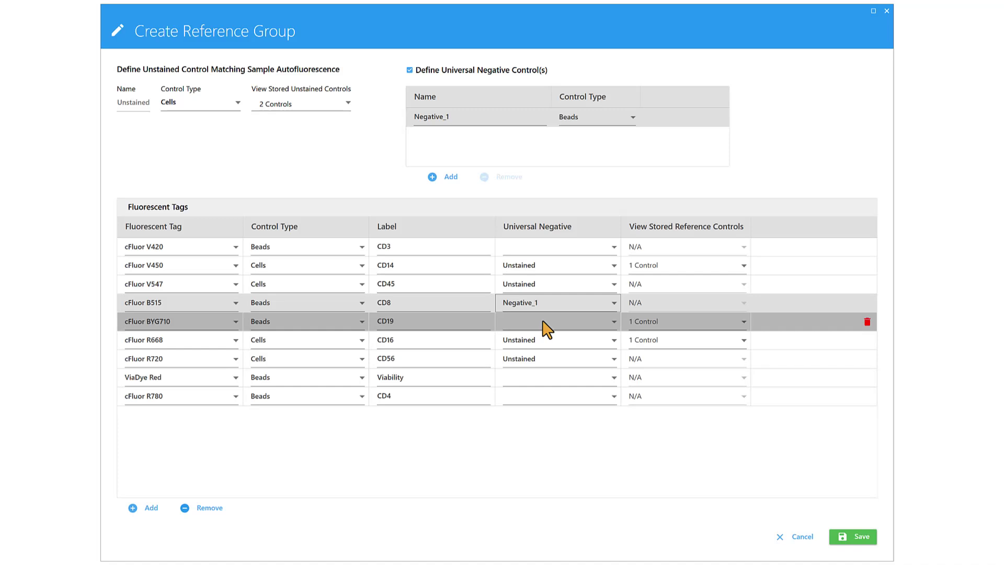
click(151, 508)
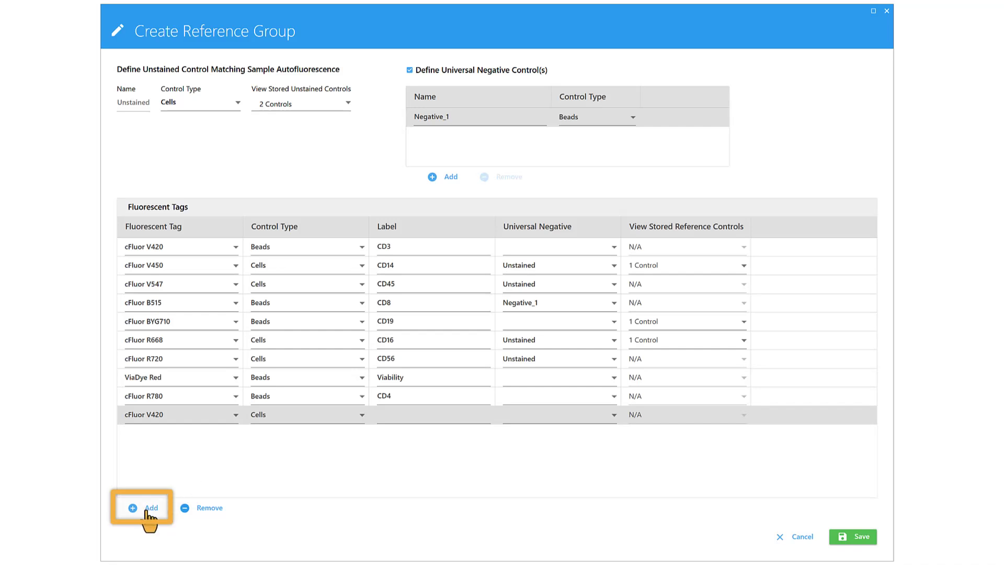
click(148, 510)
click(179, 434)
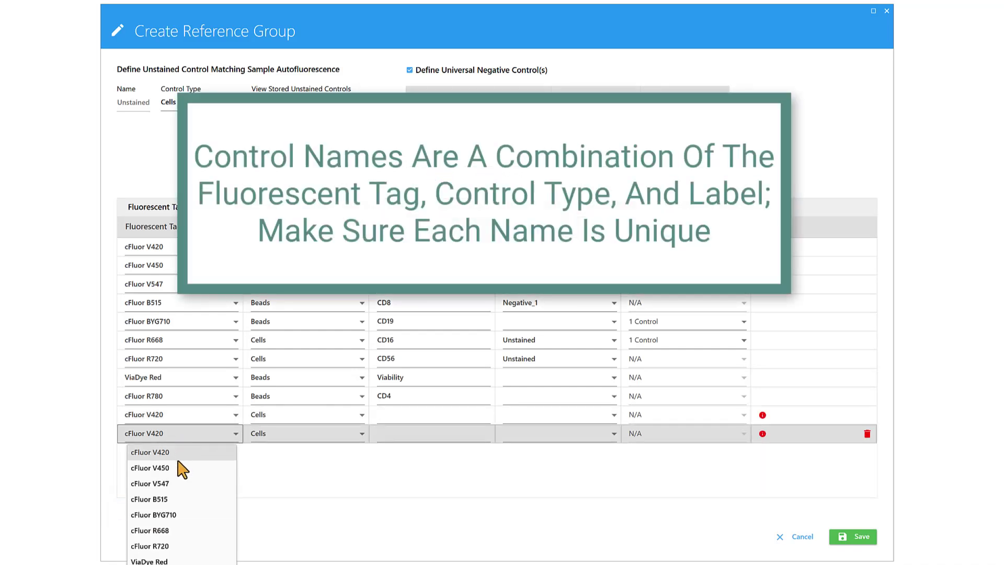
click(179, 468)
click(269, 435)
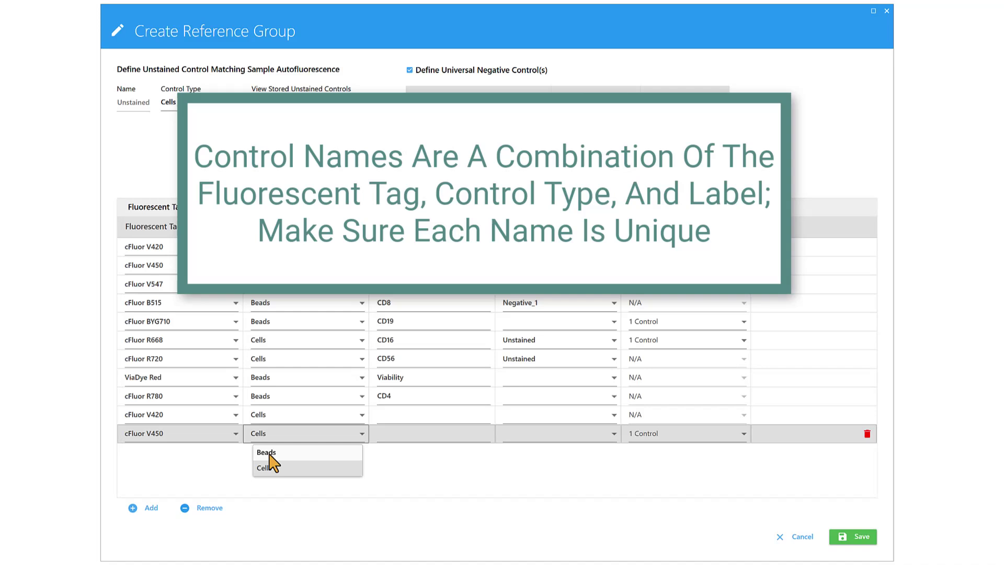
click(273, 460)
click(141, 510)
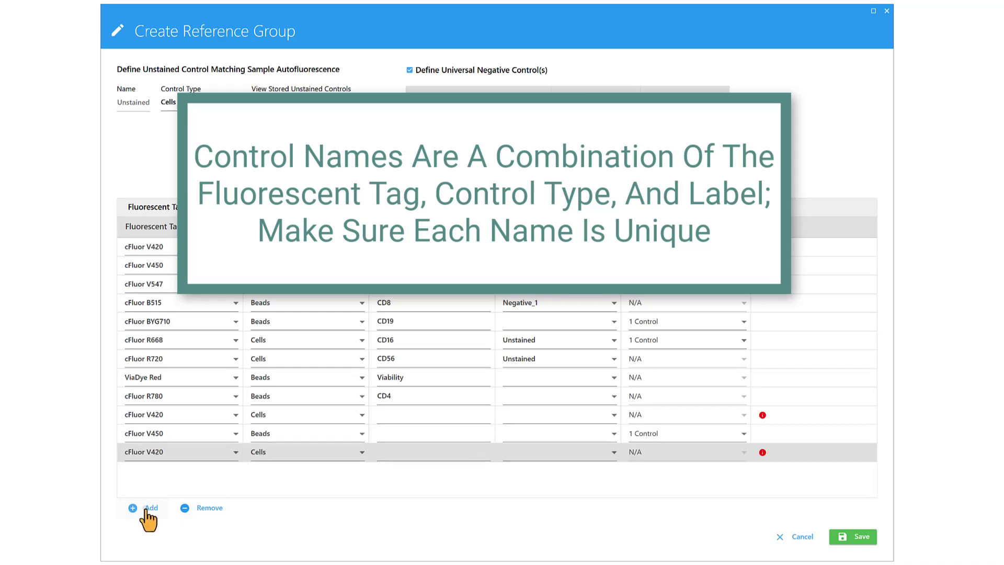
click(171, 465)
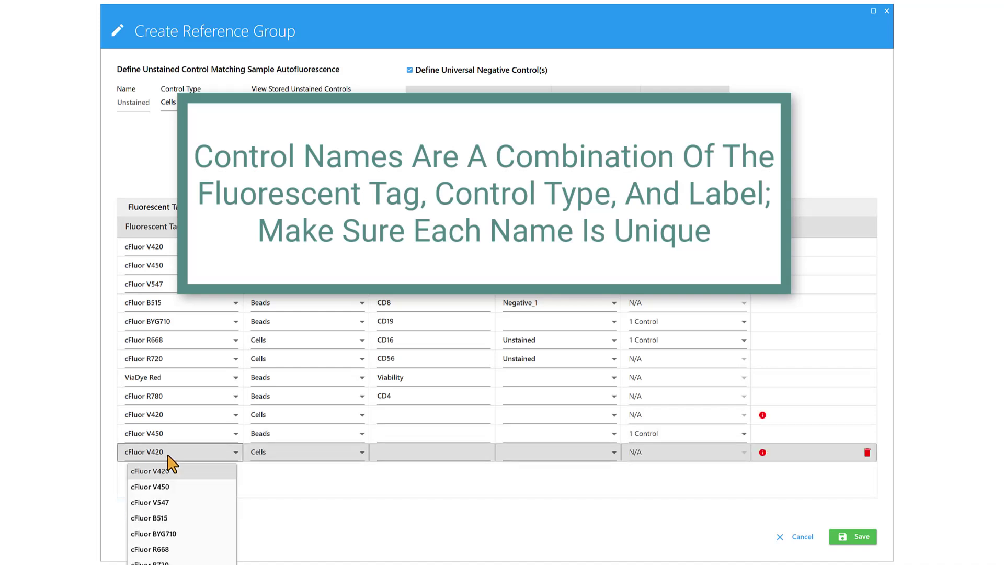
click(172, 497)
click(287, 456)
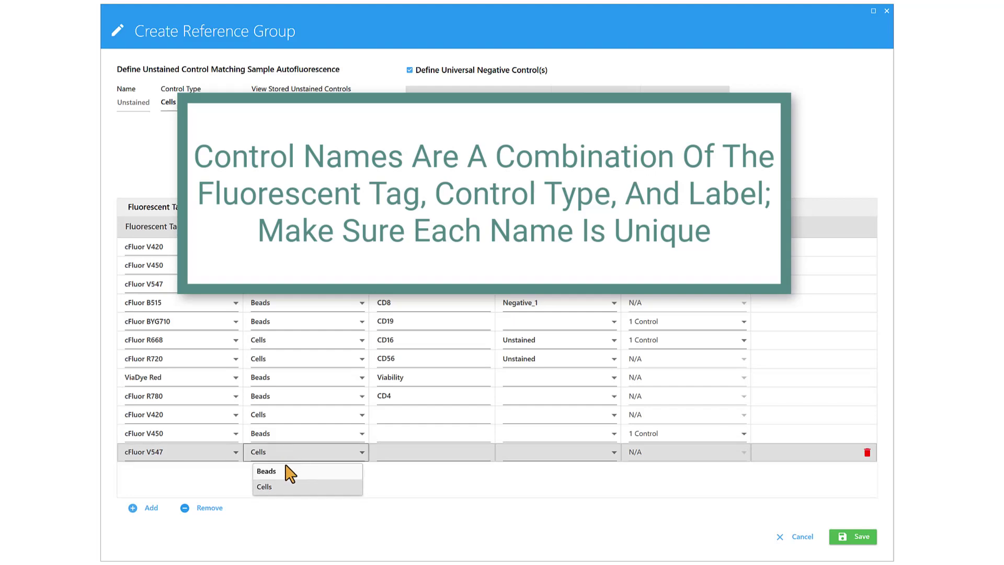
click(287, 470)
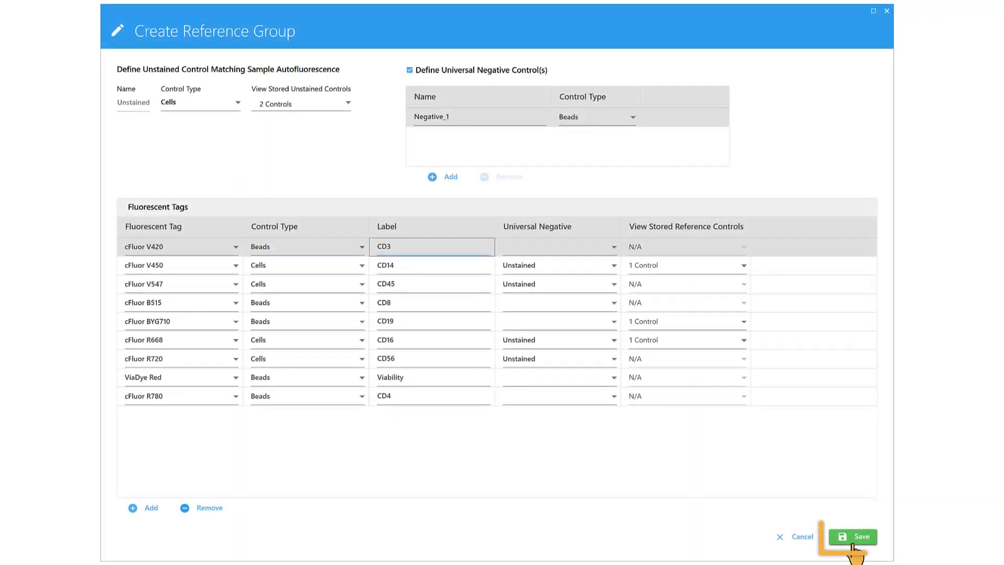
Save the reference group, then add a new group with 3 more tubes.
click(852, 545)
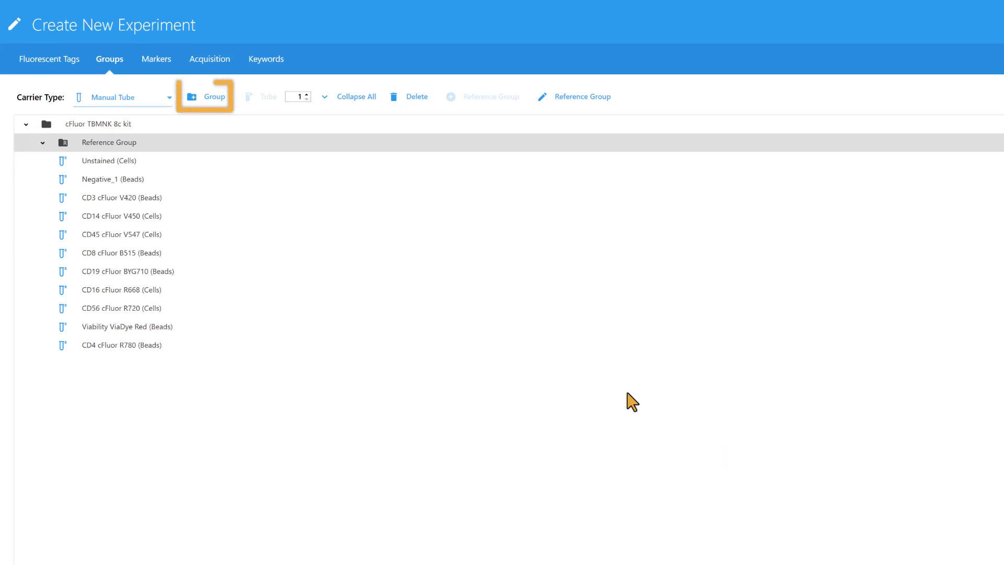
click(217, 104)
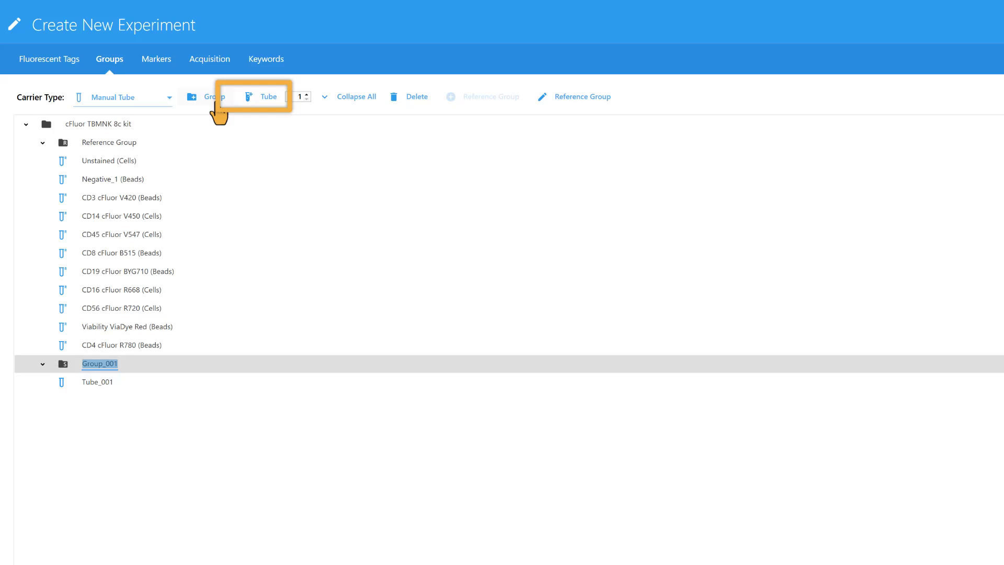
click(293, 98)
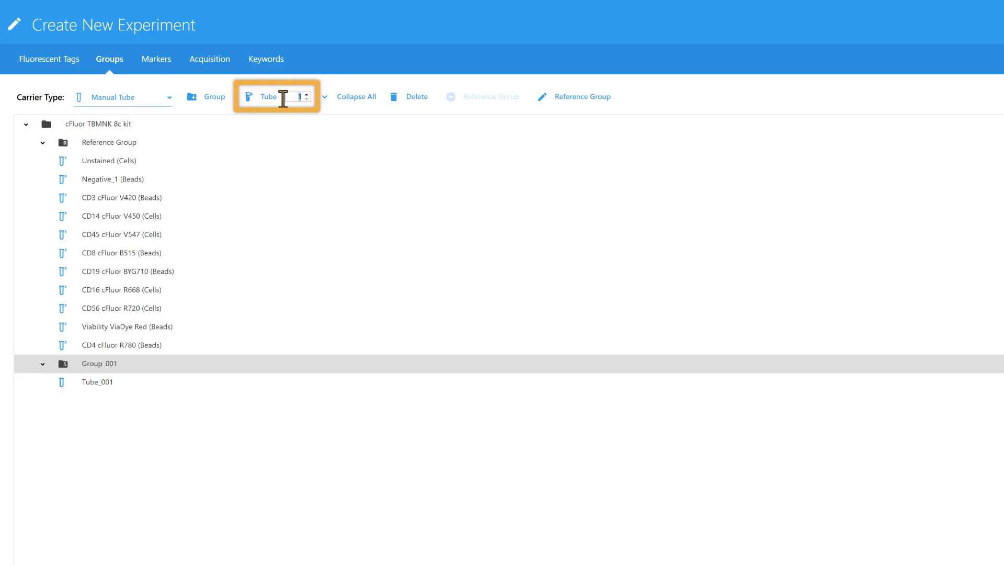
text(3)
click(269, 98)
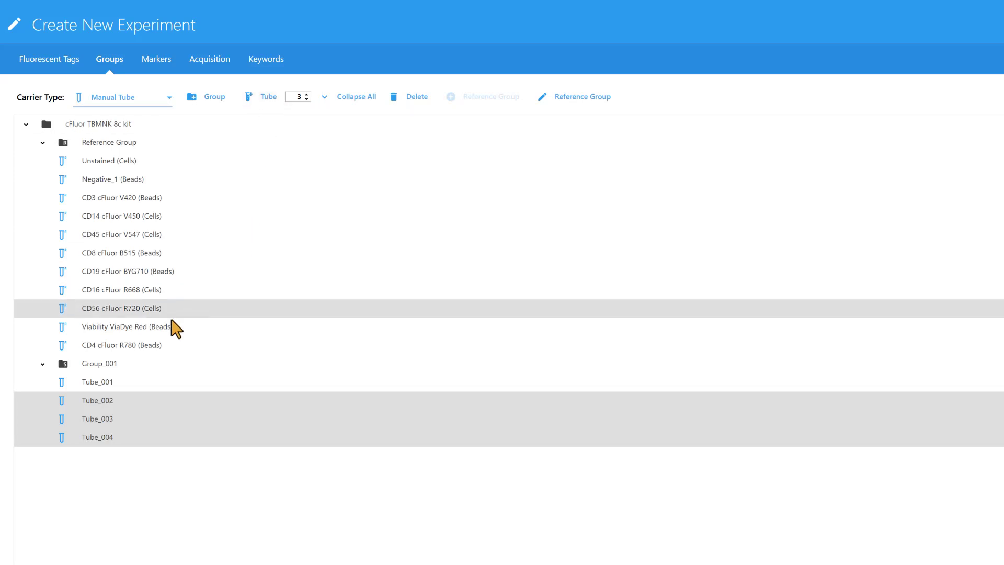
Rename the new group's first tube to 'Multicolor 1' and select the Multicolor 4 tube.
click(93, 383)
click(93, 382)
text(Multicolor 1)
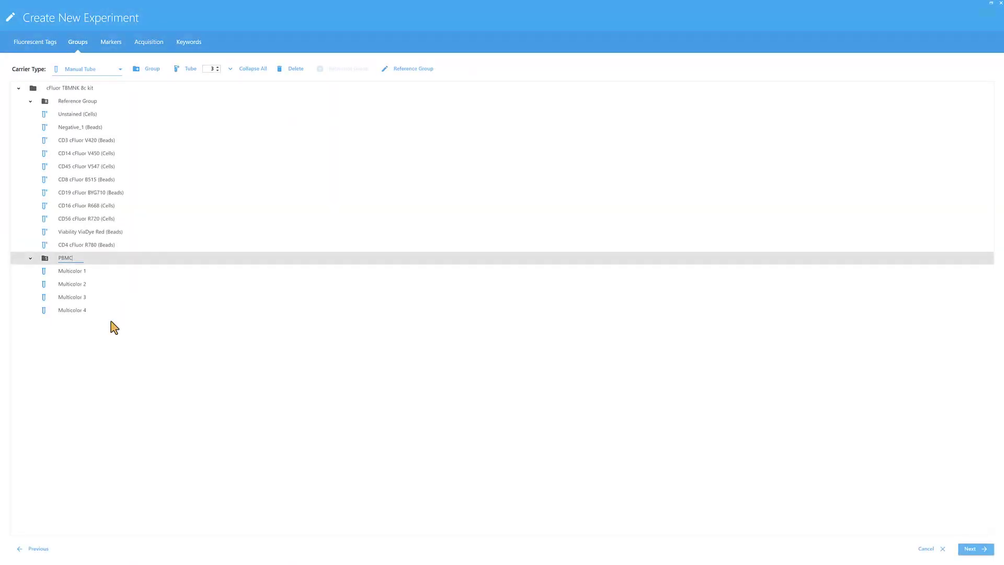
click(110, 311)
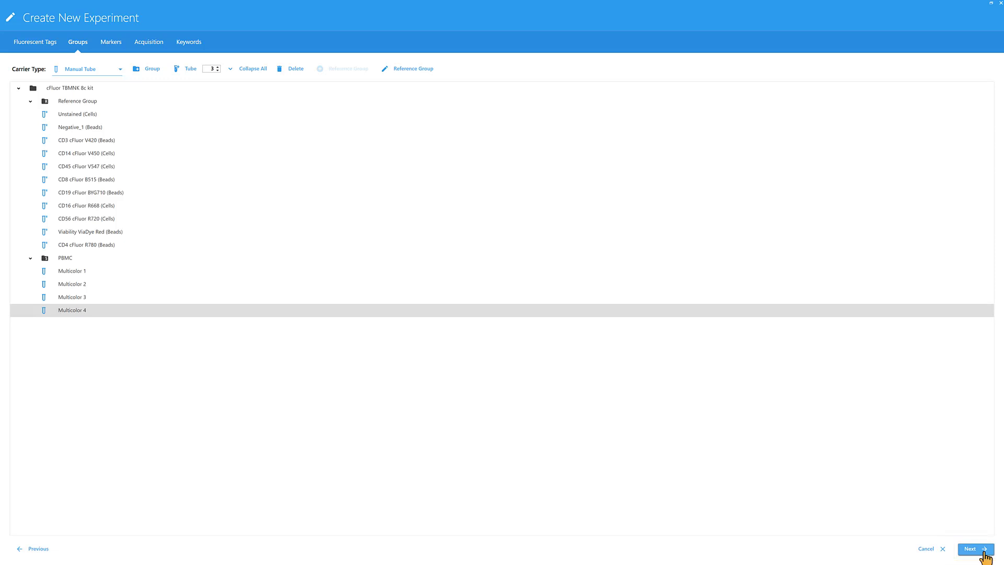
On the Markers step, enter CD3 for cFluor V420 and CD14 for cFluor V450 in the kit row.
click(985, 554)
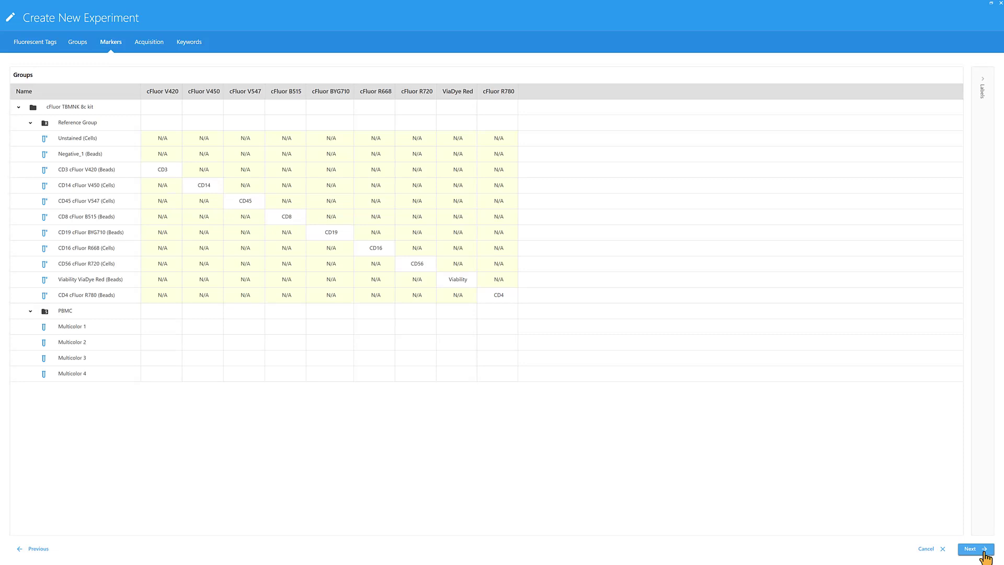
click(154, 108)
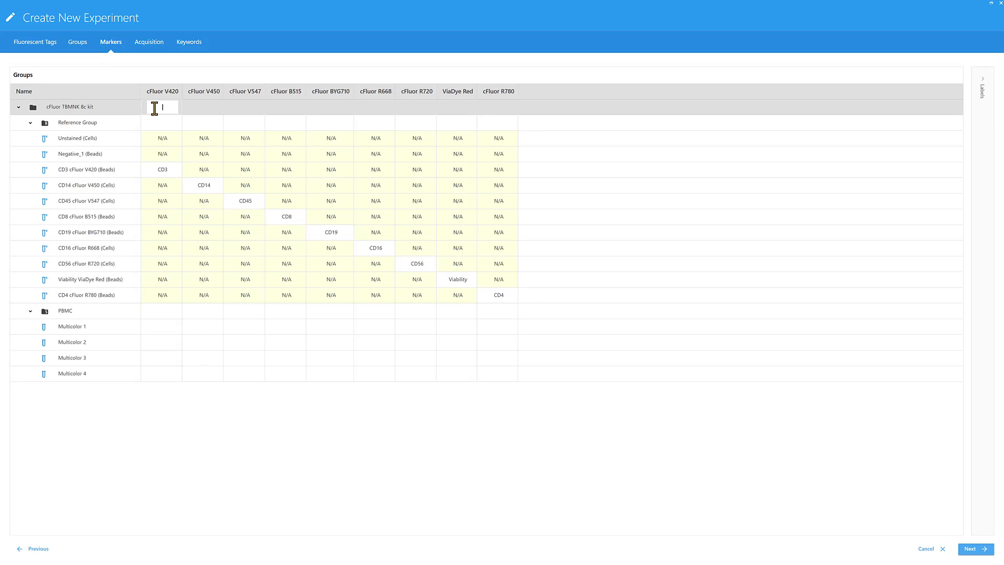
text(CD3)
key(Tab)
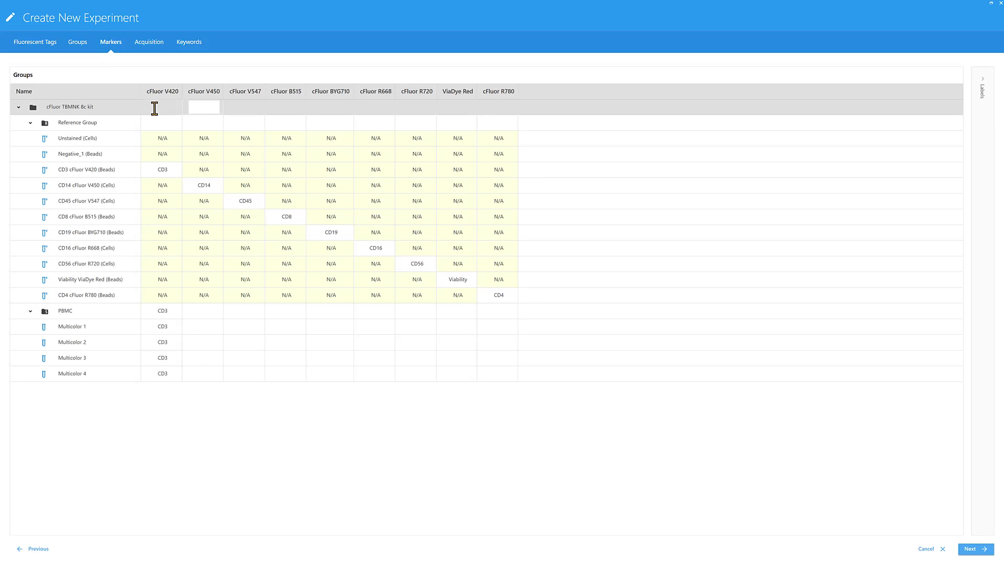
text(CD14)
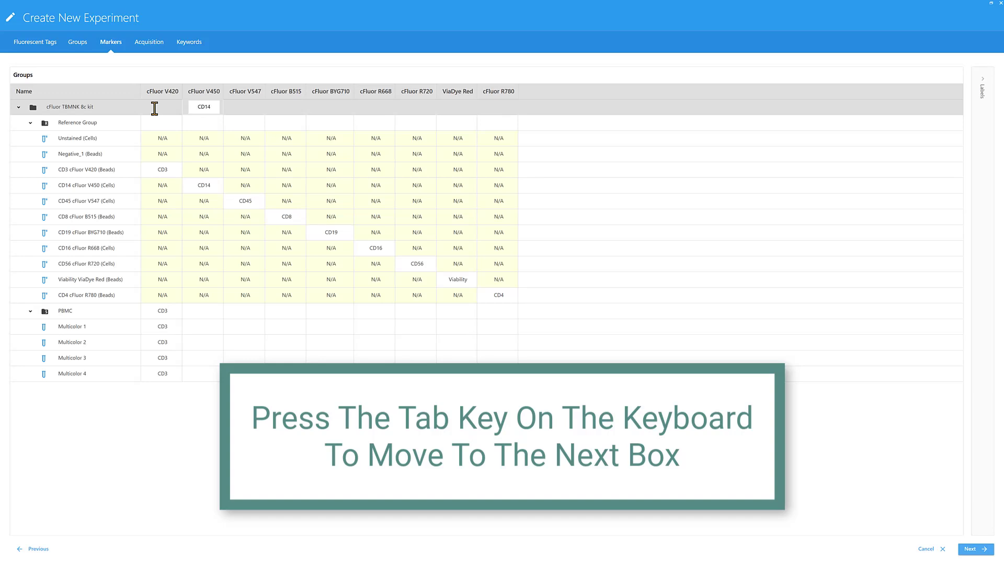
key(Tab)
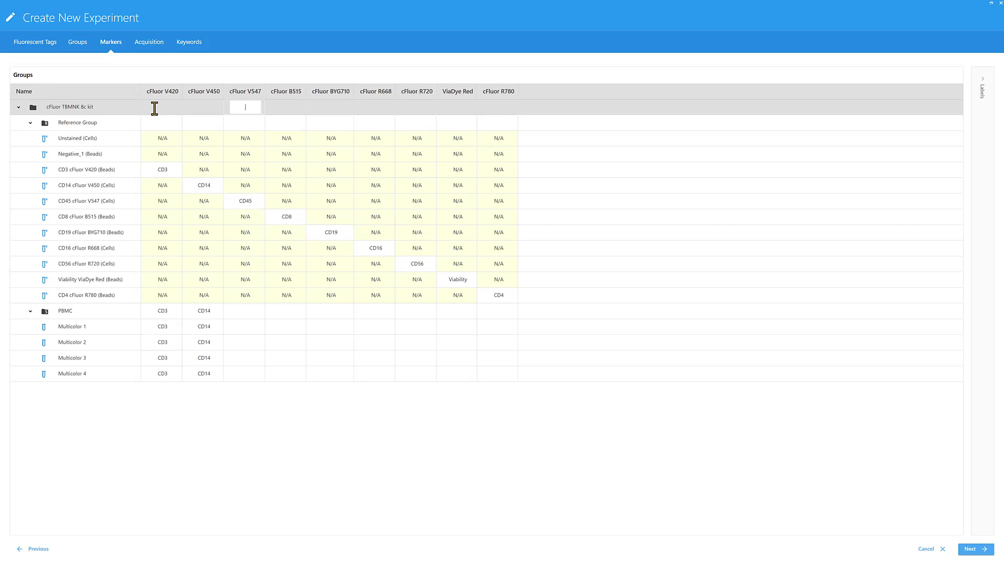
Paste CD45 into the kit row's cFluor V547 column and CD8 into cFluor B515.
click(251, 202)
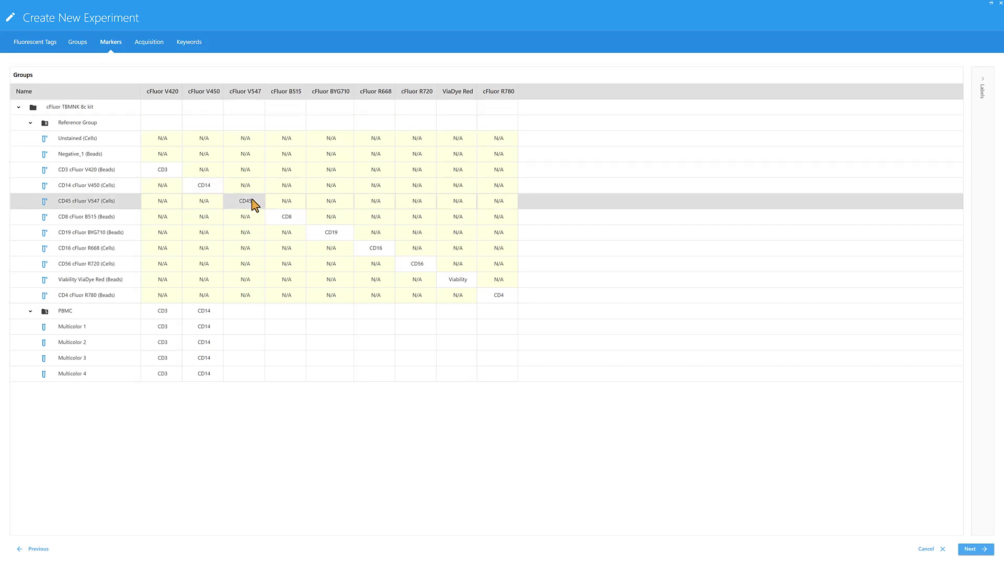
click(240, 110)
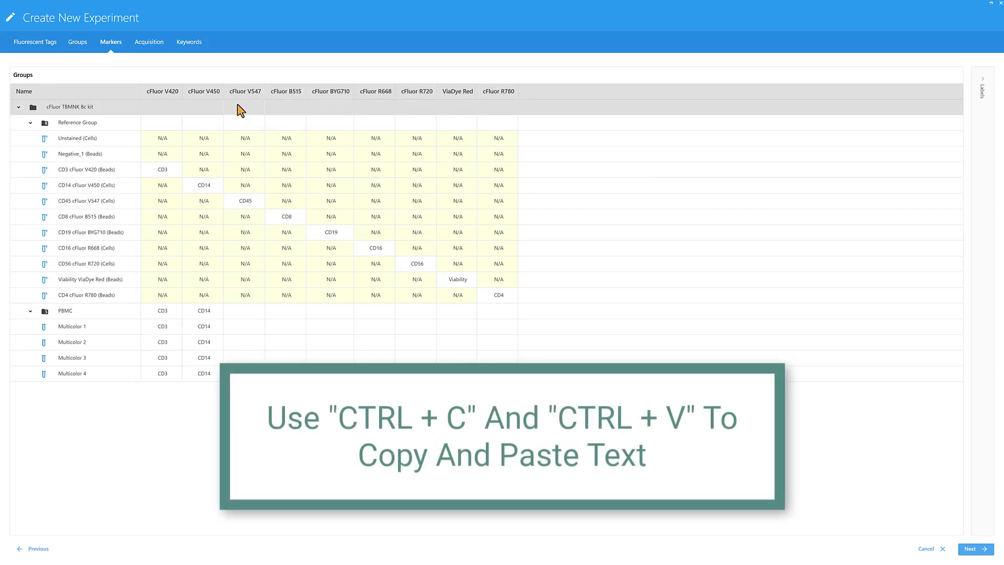
text(CD45)
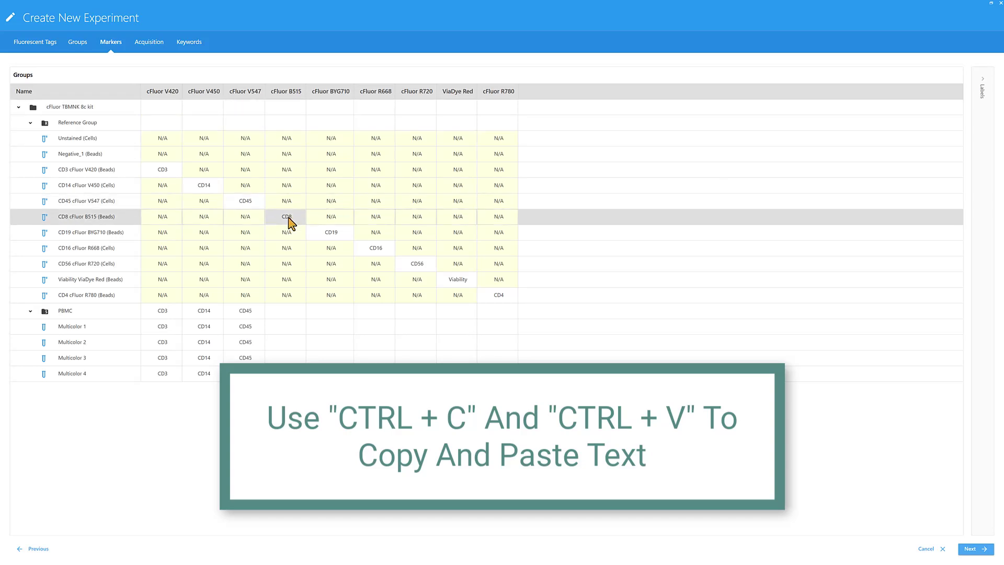
click(287, 105)
text(CD8)
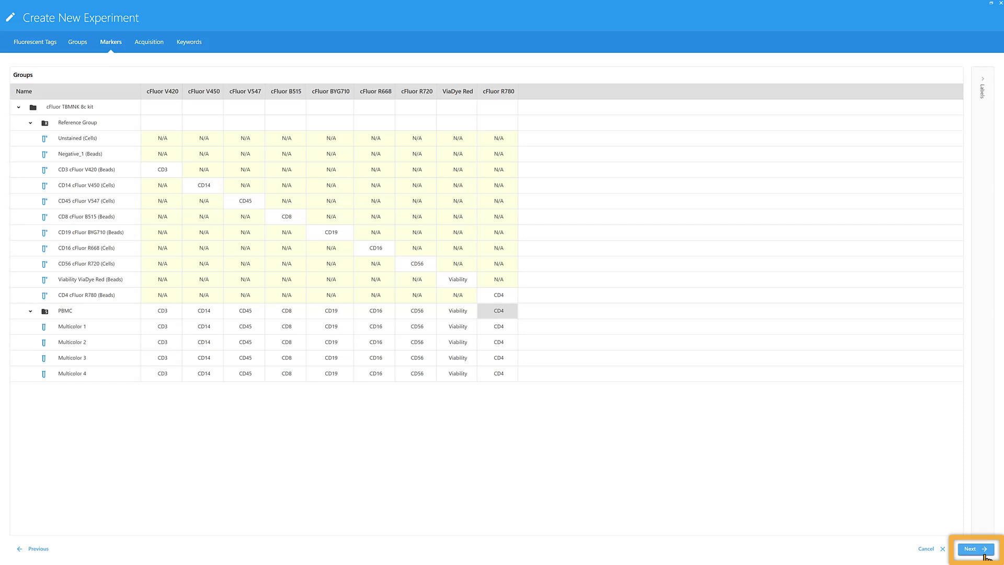
Advance to the Acquisition step showing 5,000 events, 3,000 µl and 10,000 seconds stopping criteria.
click(975, 548)
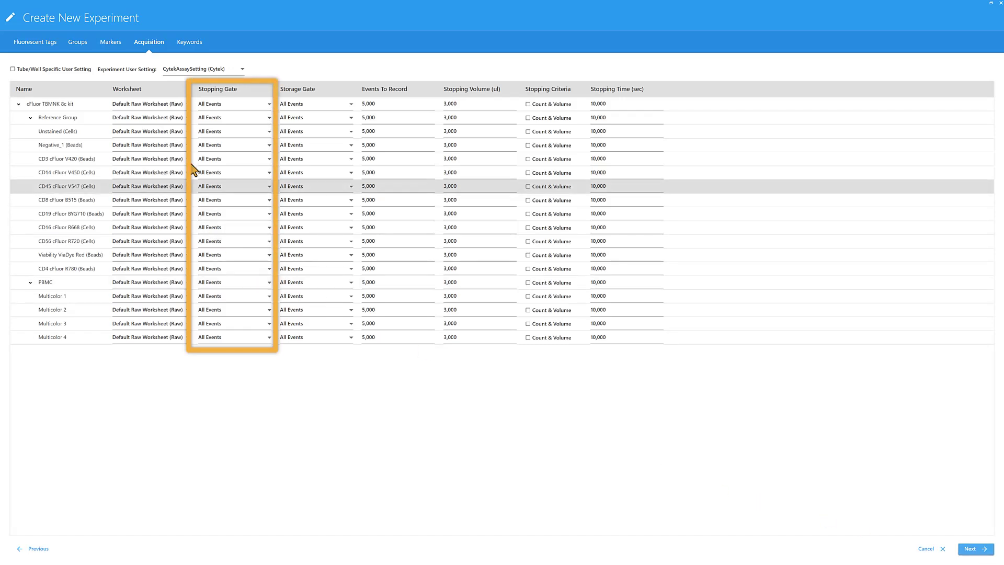
Set the stopping gate to P1 for Reference Group and PBMC, and Unstained events to 20,000.
click(209, 120)
click(206, 143)
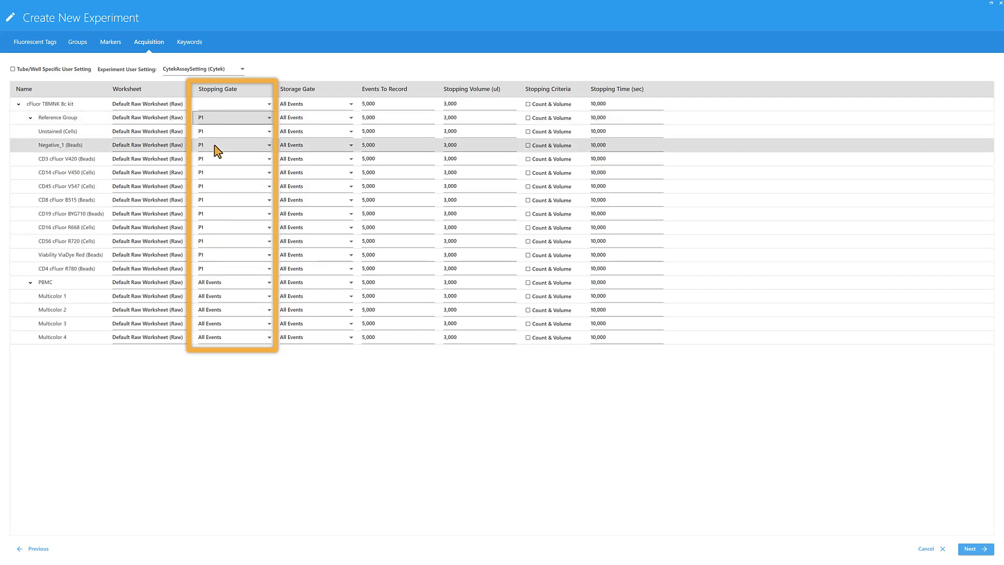
click(233, 282)
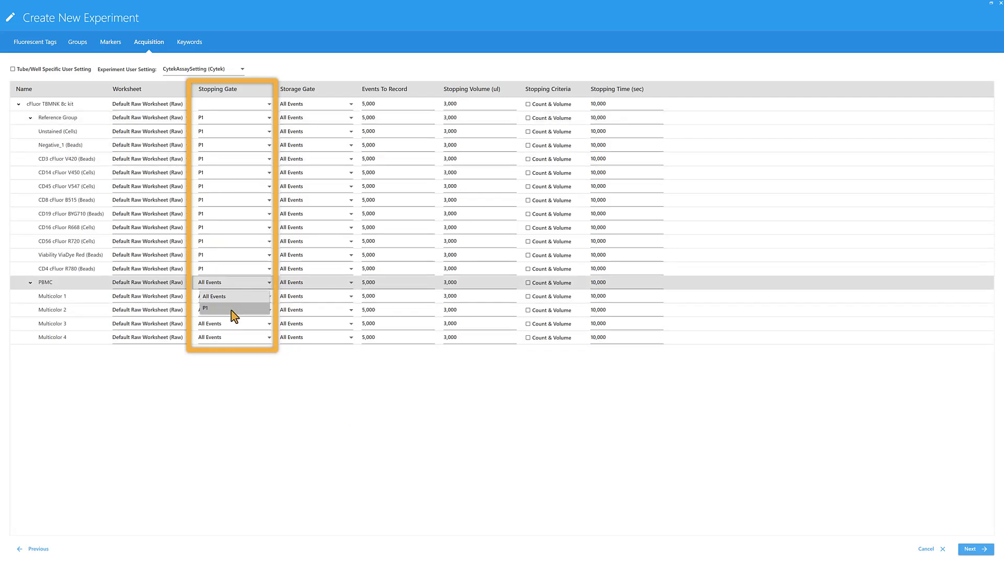
click(234, 309)
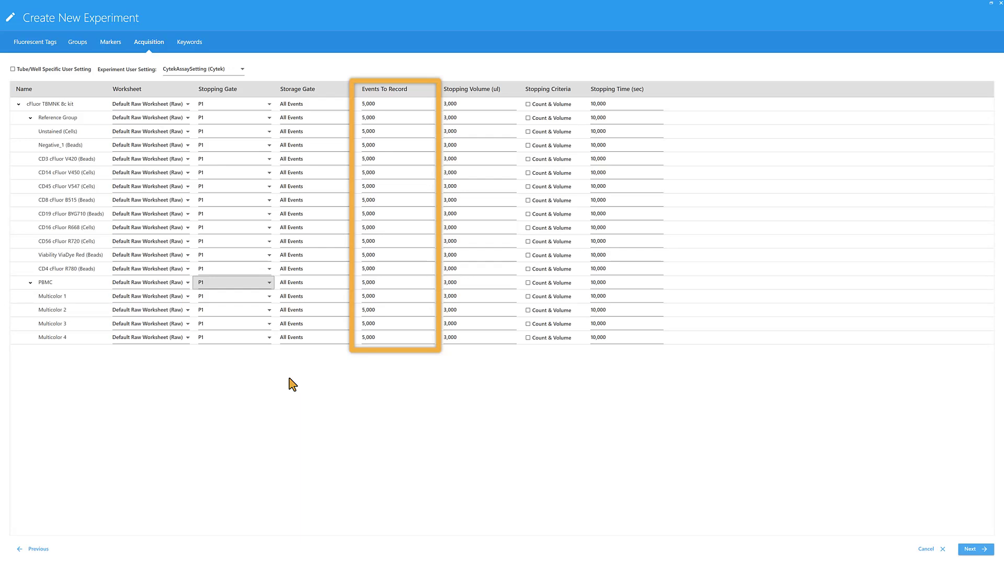
click(382, 131)
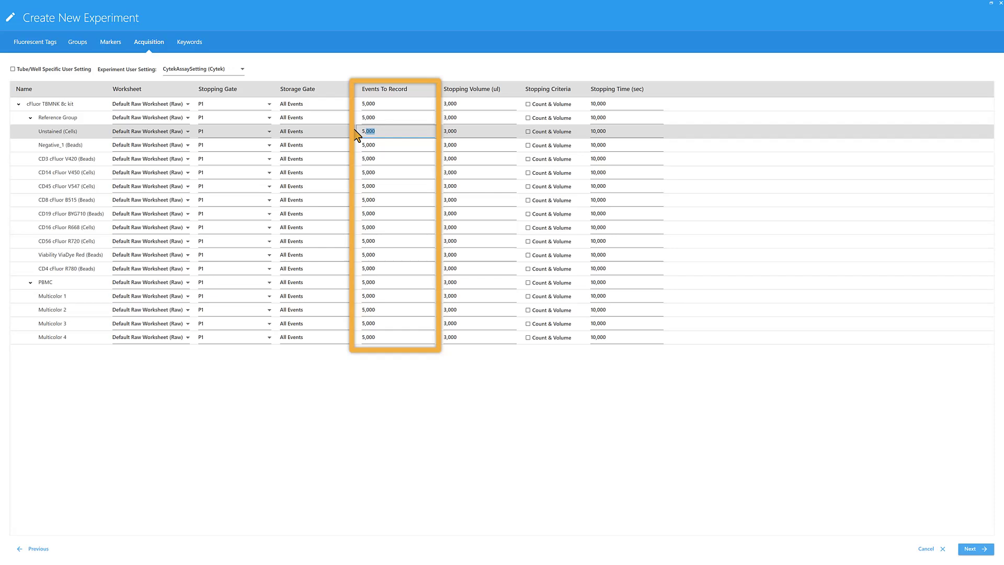
text(20000)
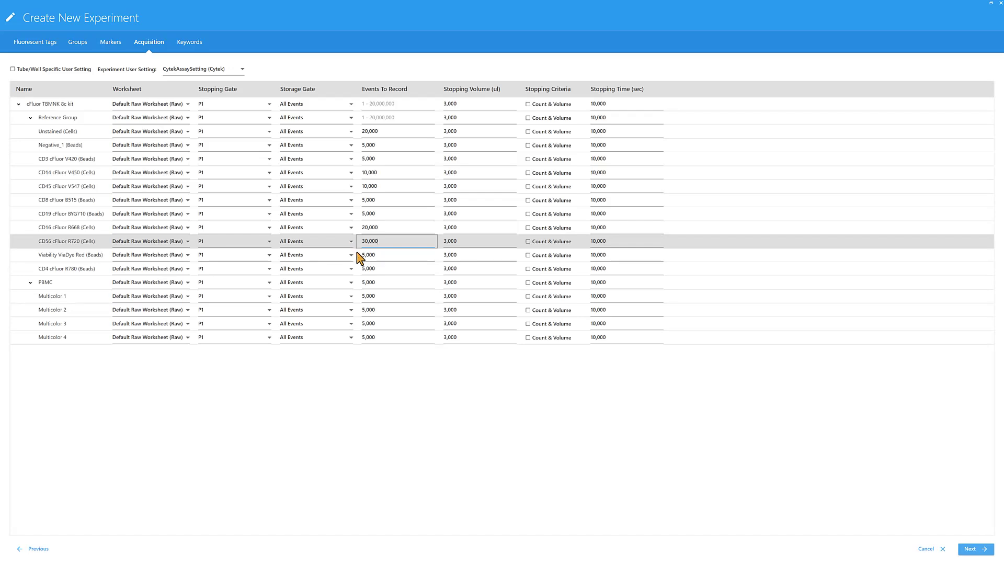
Raise Multicolor 1's events to record and set its stopping time to 60 seconds.
click(387, 295)
text(000)
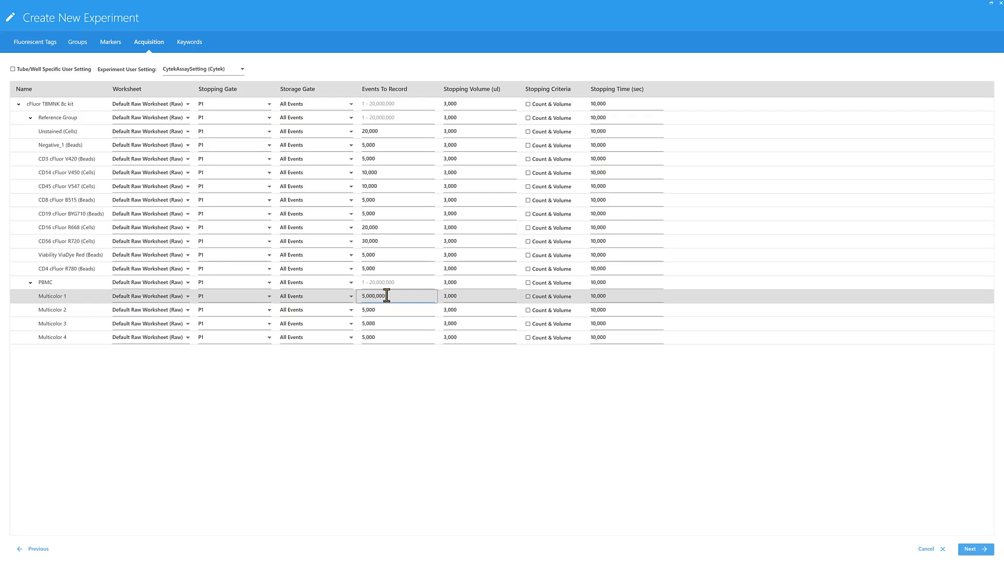
click(610, 296)
drag(610, 296, 584, 294)
text(60)
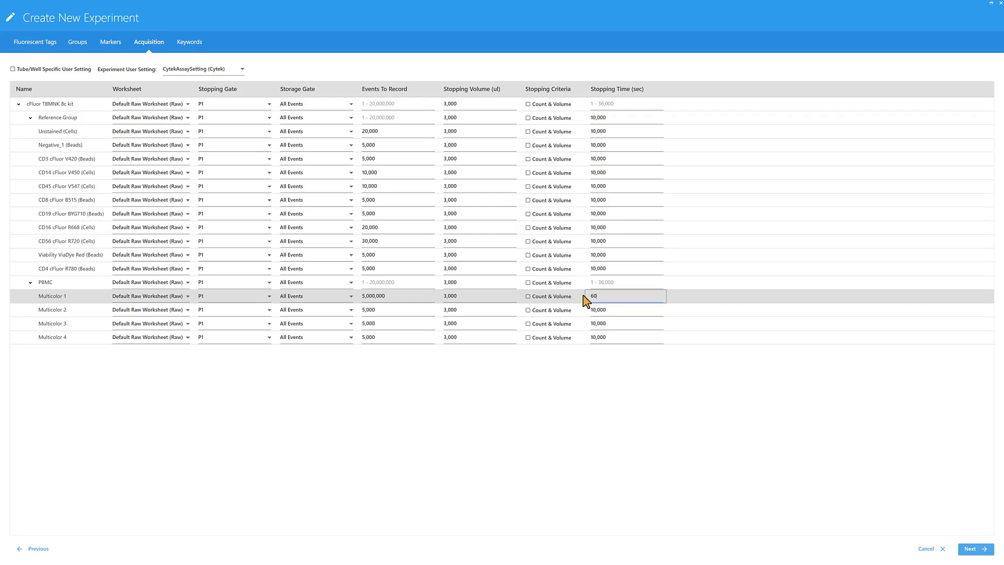
Raise Multicolor 2's events to record, set stopping volume to 150, and toggle Count & Volume.
click(393, 310)
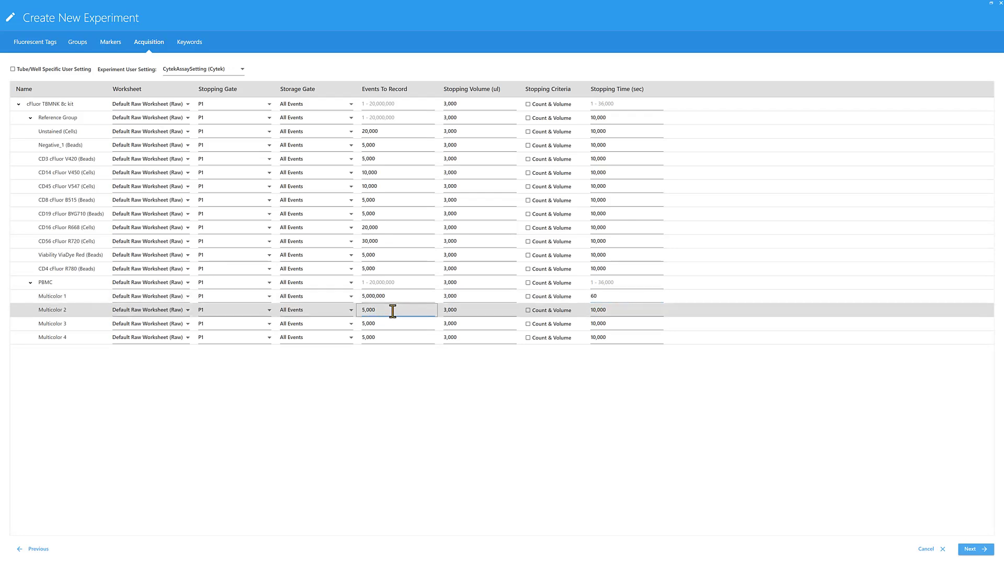
text(000)
click(455, 310)
text(150)
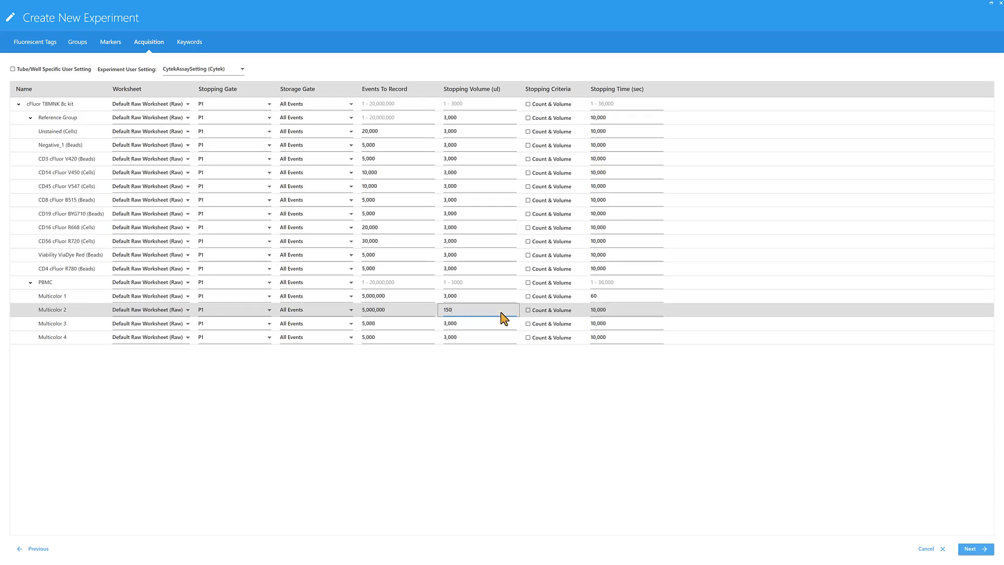
click(573, 311)
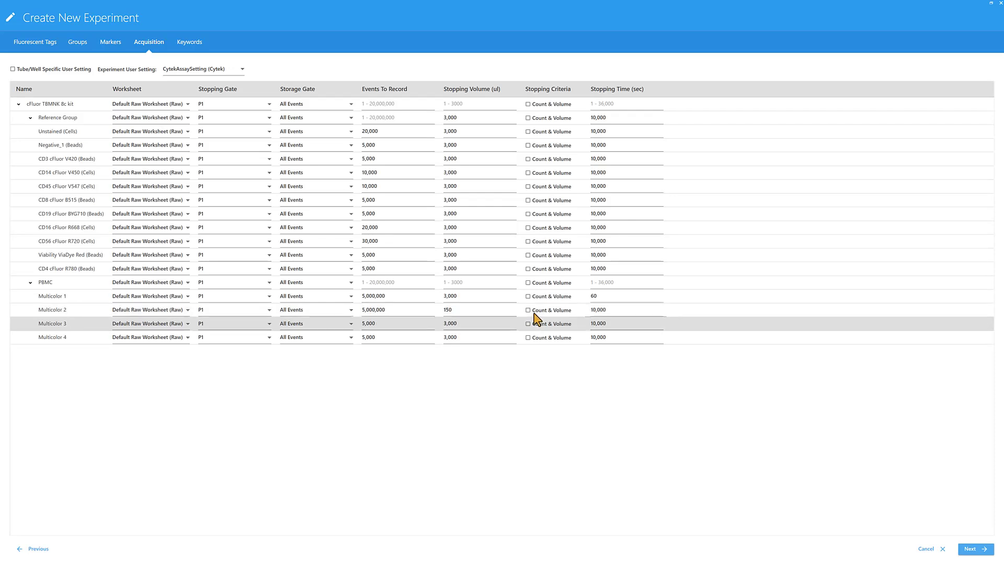
click(528, 313)
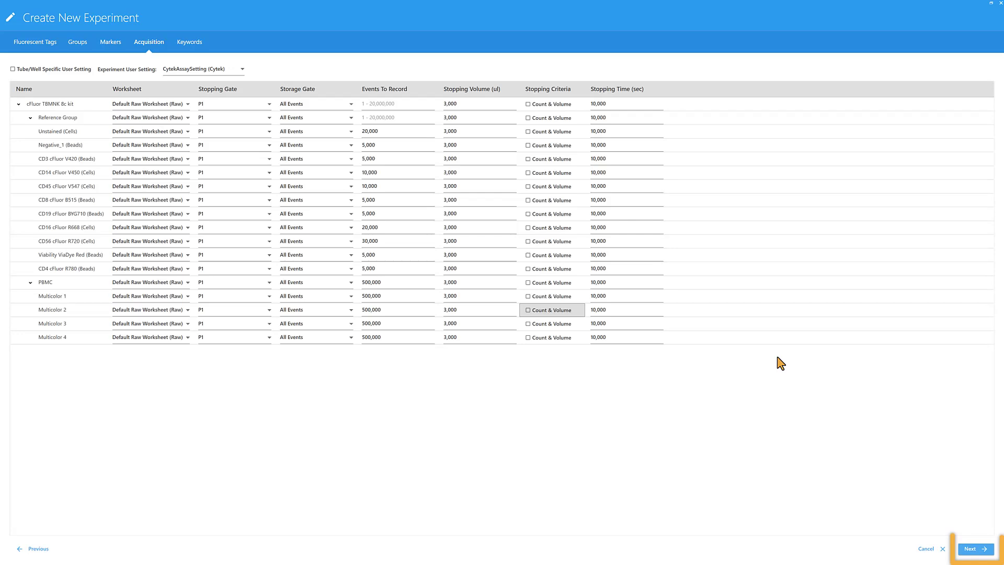
Advance the experiment wizard to the Keywords step listing all tubes.
click(979, 552)
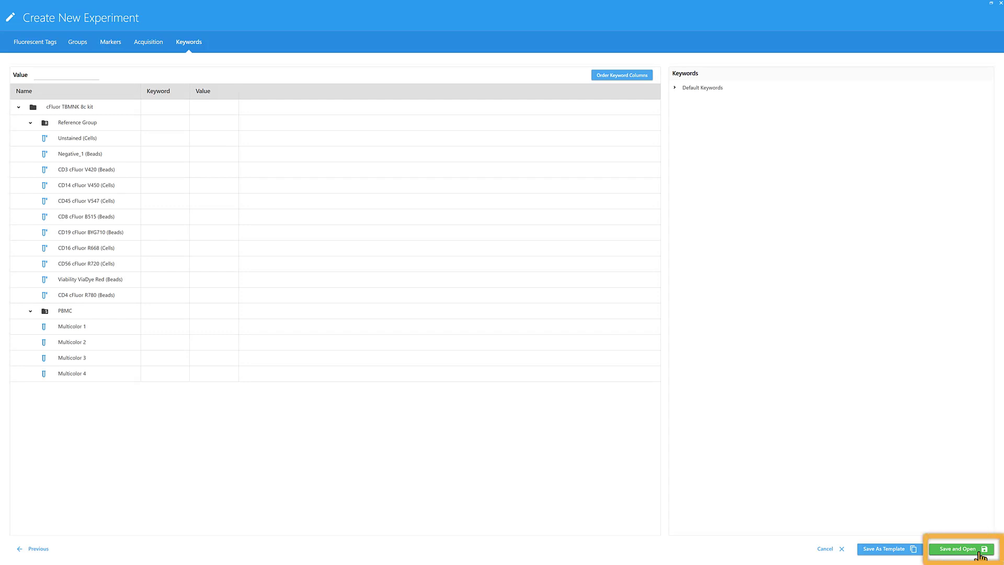
Save and open the experiment, cancel the template save, and reopen its settings in Edit Experiment.
click(978, 554)
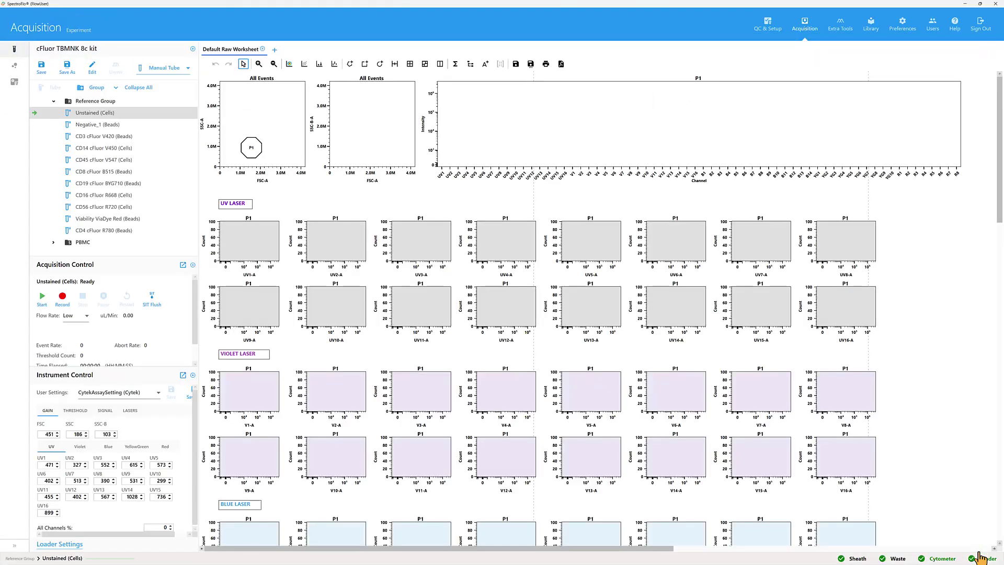
click(66, 69)
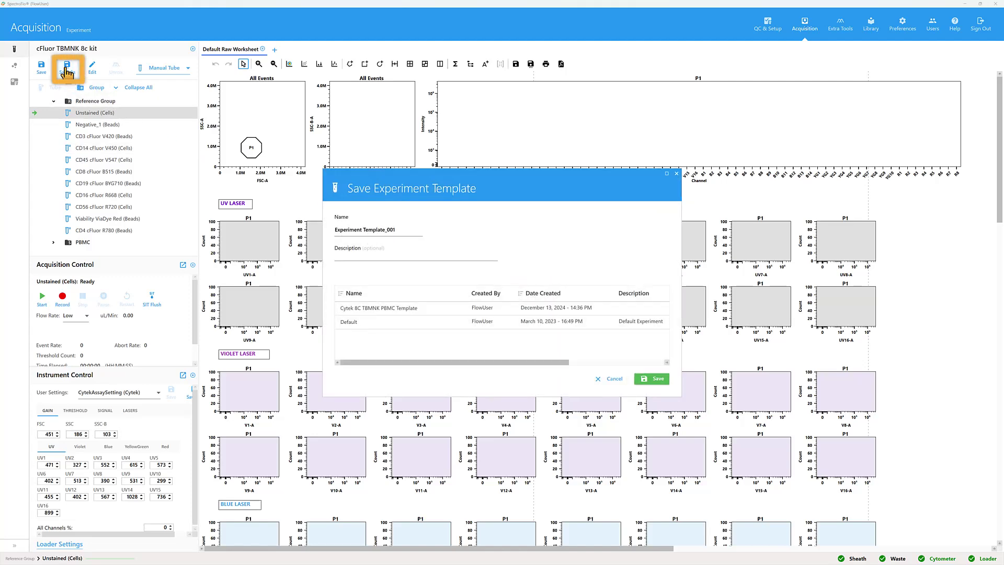
click(605, 380)
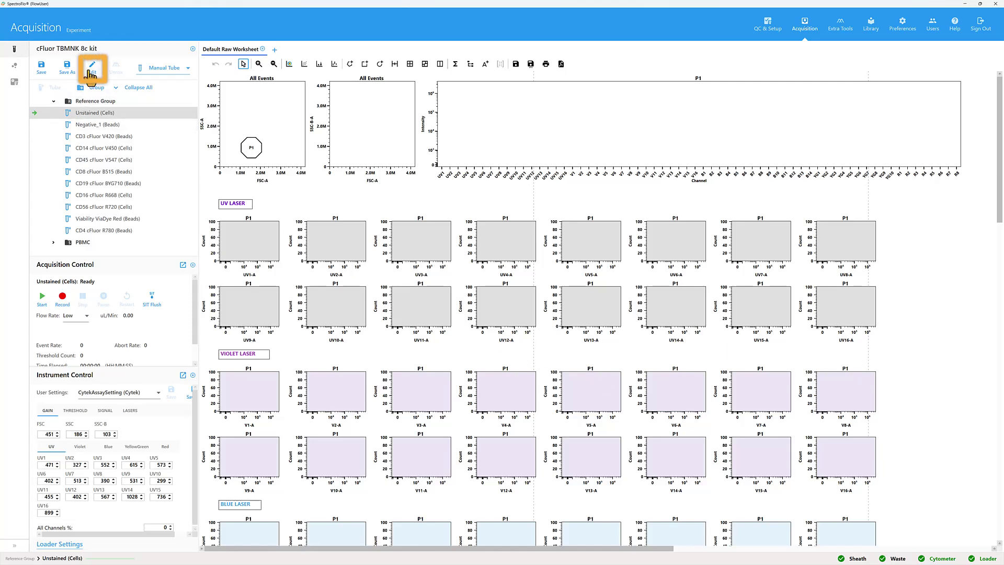
click(91, 72)
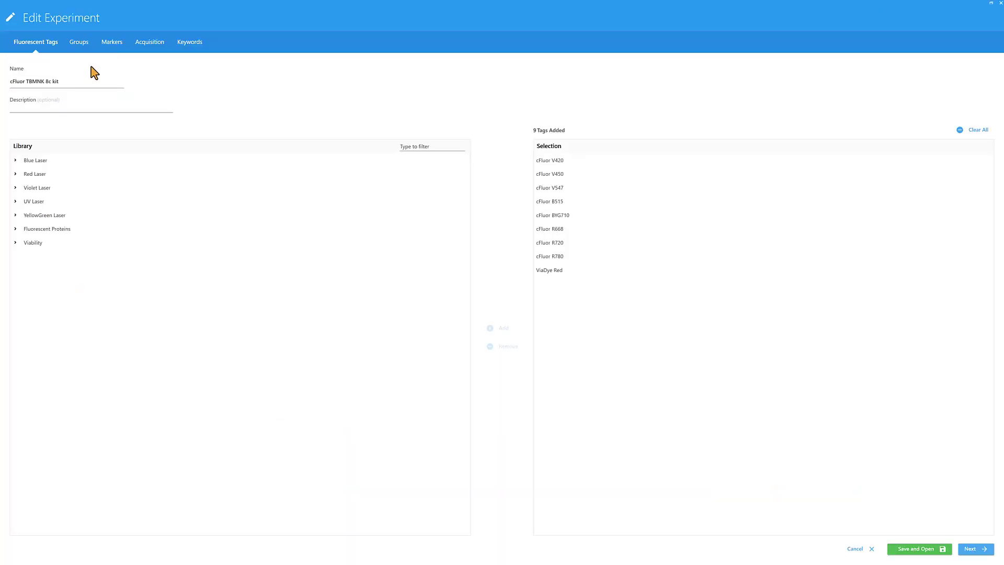